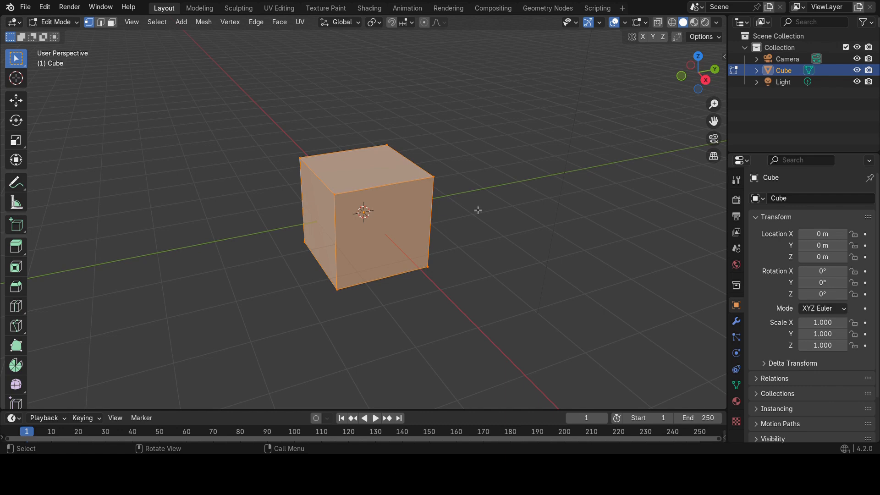
Scale the whole cube down to 0.1 in the right orthographic view
click(707, 82)
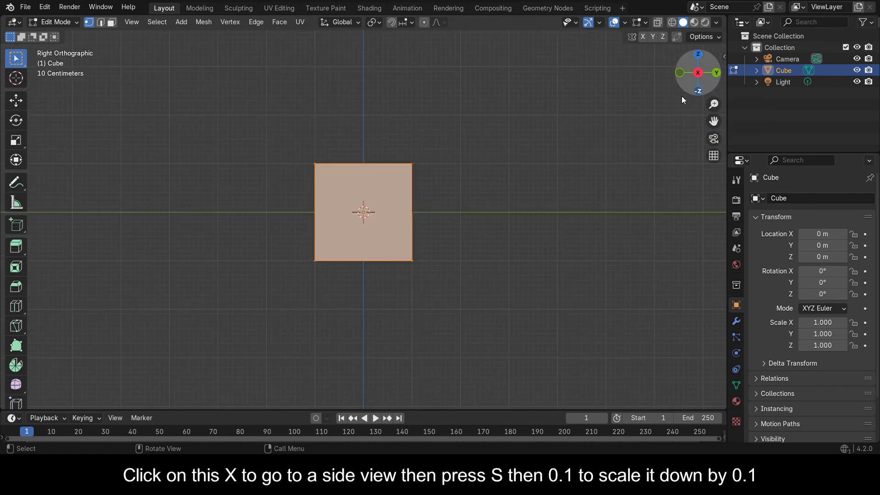
text(s0.1)
key(Return)
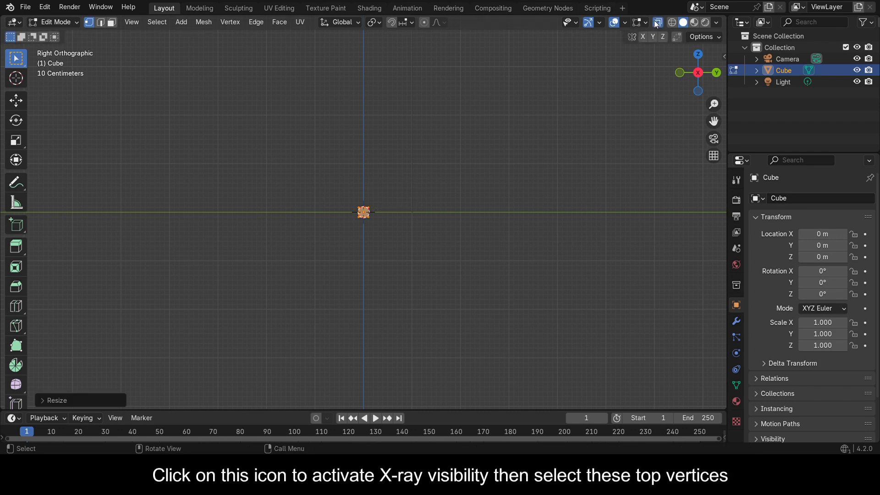
Select the cube's top vertices with X-ray on and move them up 0.3 m along Z
drag(336, 195, 390, 215)
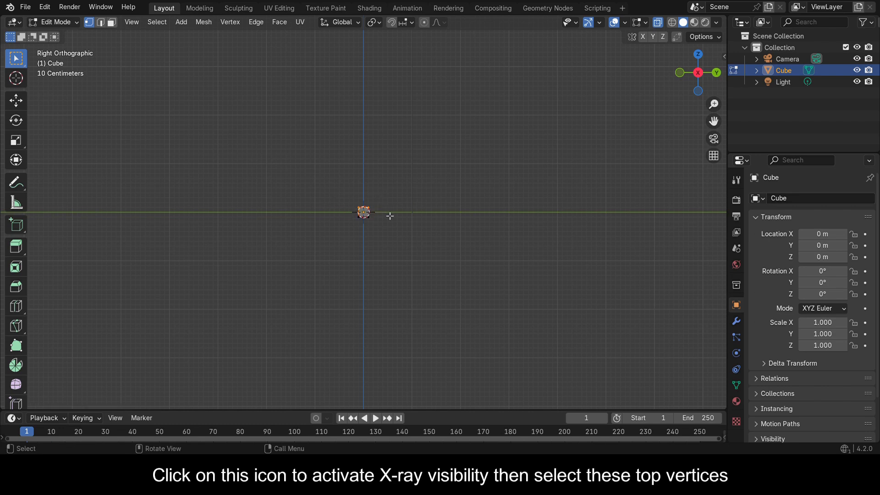
text(gz0.3)
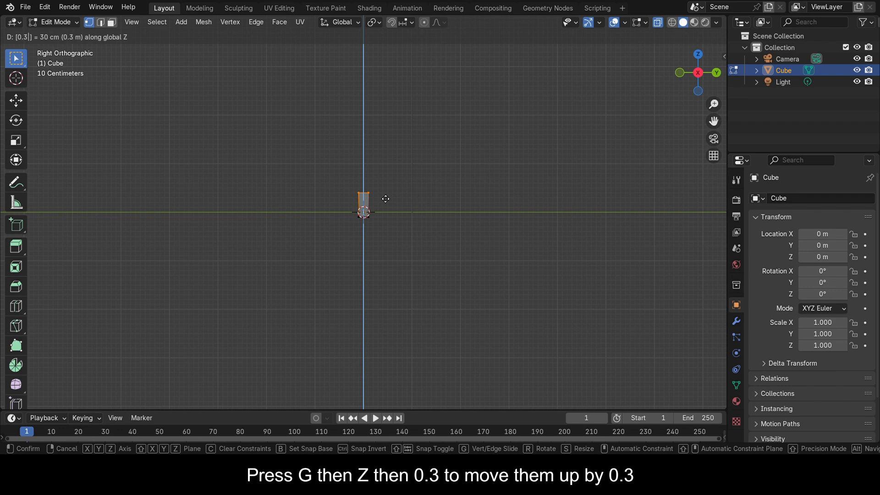
key(Return)
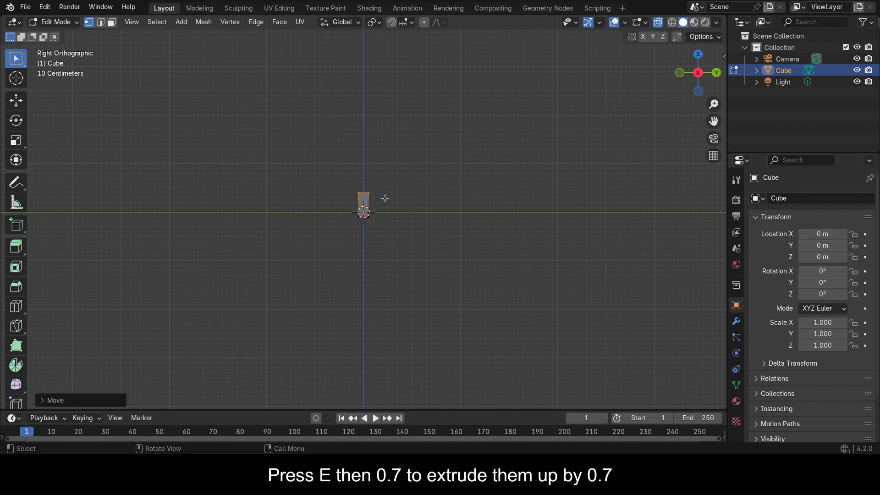
Extrude the top vertices up 0.7 m and scale them by 4 to form a flared cone
text(e0.7)
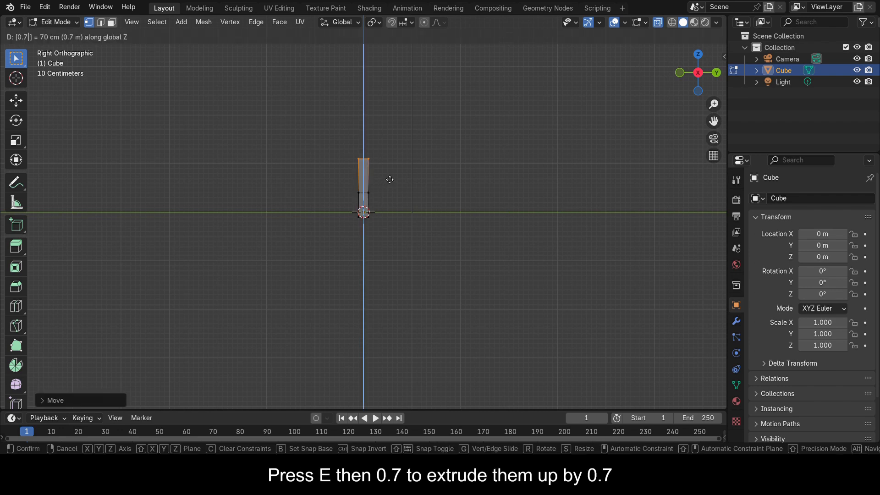
key(Return)
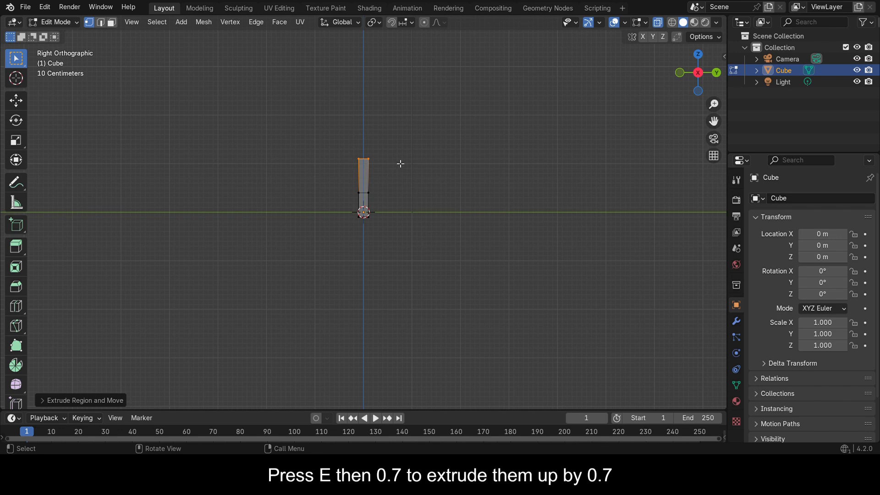
text(s4)
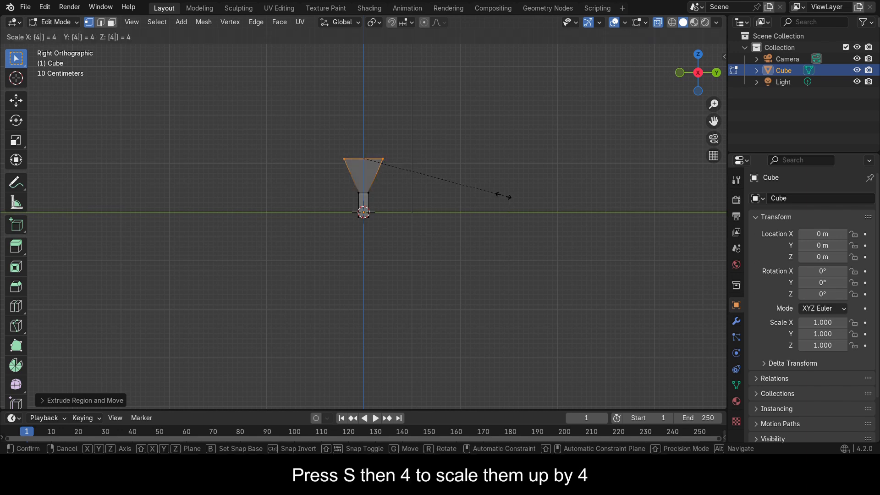
key(Return)
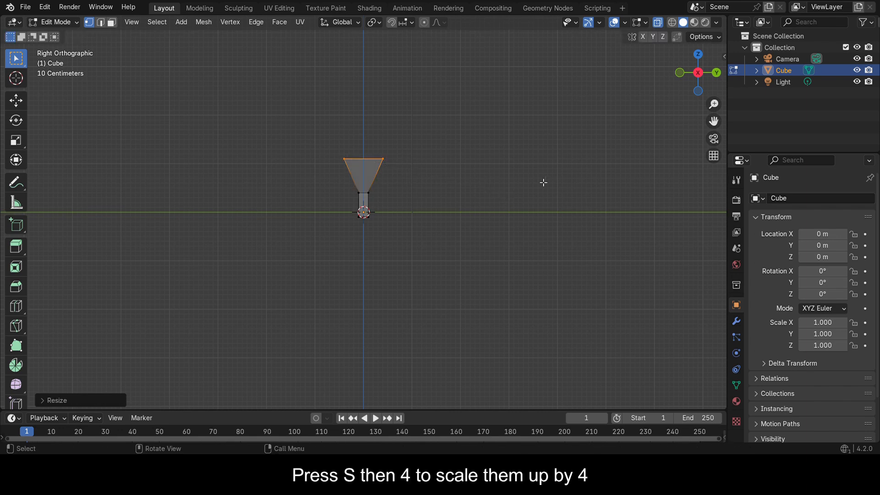
Extrude the widened top straight up along Z to form the long pen body
shift+middle_drag(543, 182, 549, 269)
key(e)
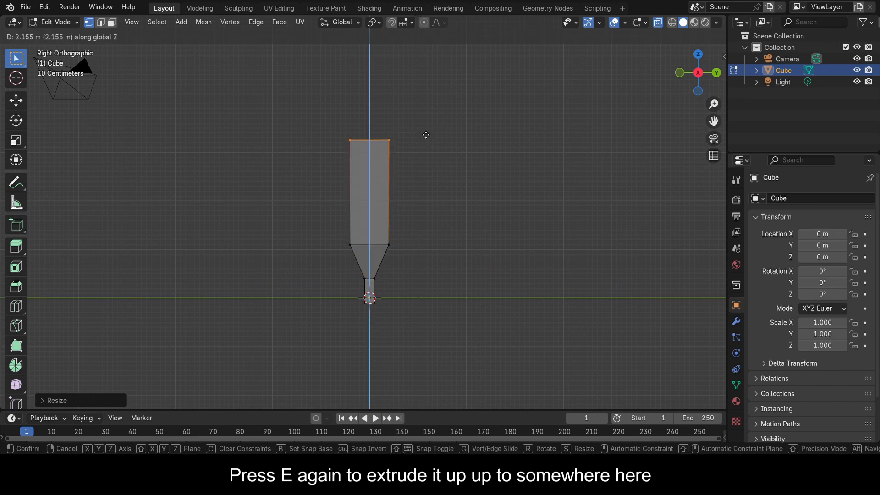
click(433, 35)
Select the horizontal edge loops at the body's top, cone's wide and narrow ends, and tip's bottom, and add an edge crease
middle_drag(433, 35, 416, 200)
scroll(416, 200, down, 4)
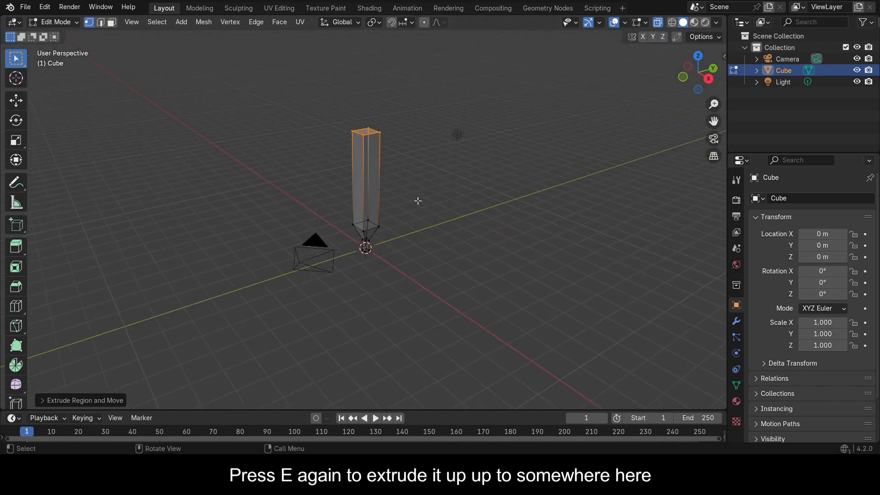
scroll(407, 210, up, 6)
key(2)
scroll(369, 243, down, 2)
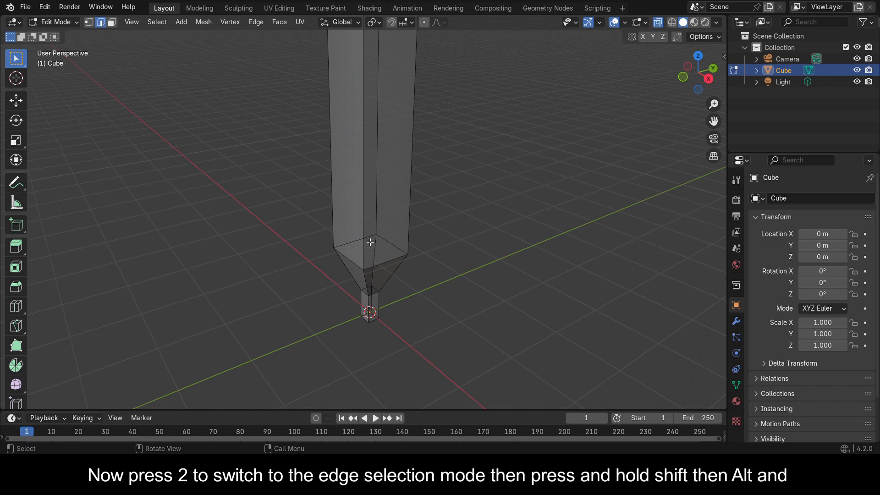
middle_drag(375, 251, 378, 242)
scroll(393, 262, down, 2)
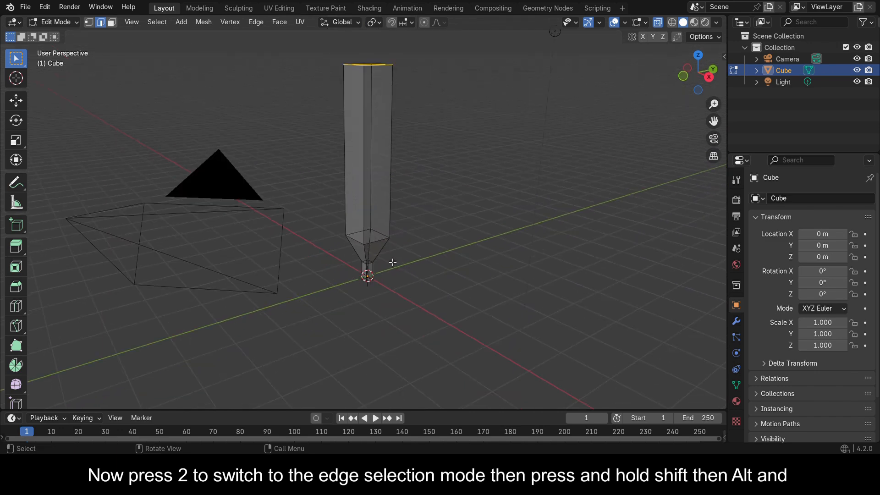
scroll(380, 257, up, 1)
alt+shift+click(379, 248)
alt+shift+click(373, 274)
scroll(388, 284, up, 2)
middle_drag(389, 285, 391, 259)
alt+shift+click(373, 351)
scroll(390, 330, down, 3)
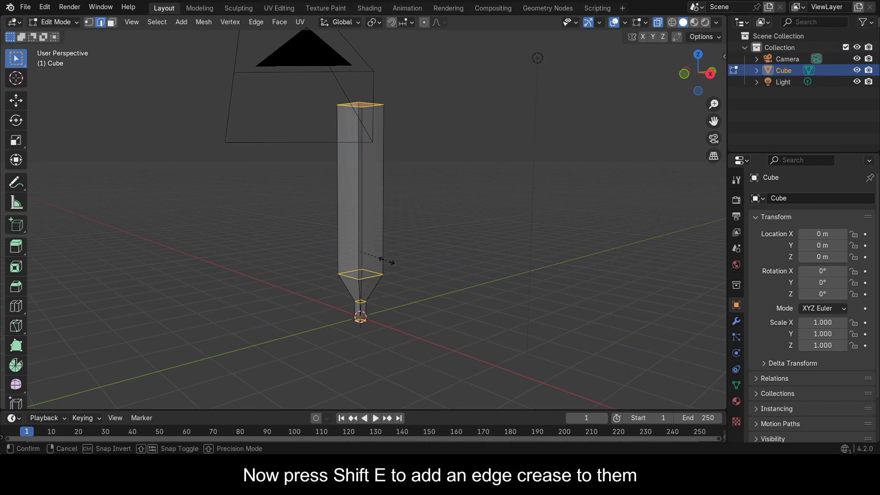
key(shift+e)
click(336, 34)
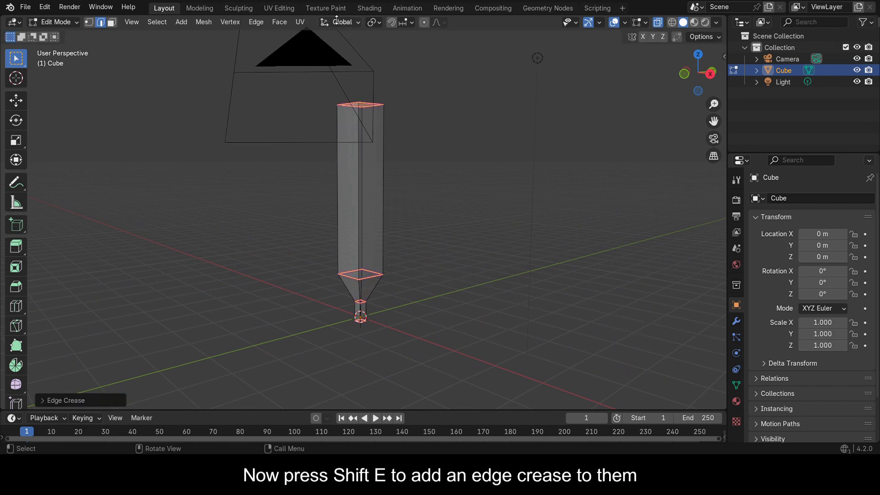
Add a Subdivision Surface modifier to the pen mesh
click(736, 322)
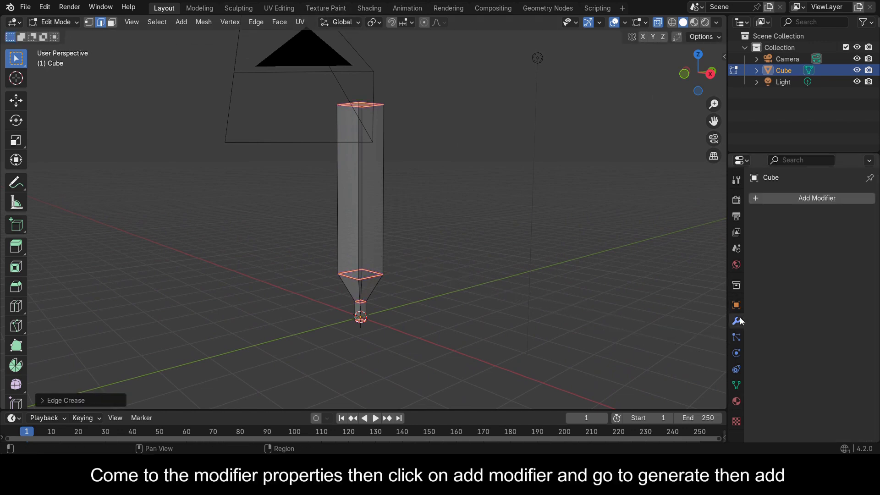
click(814, 200)
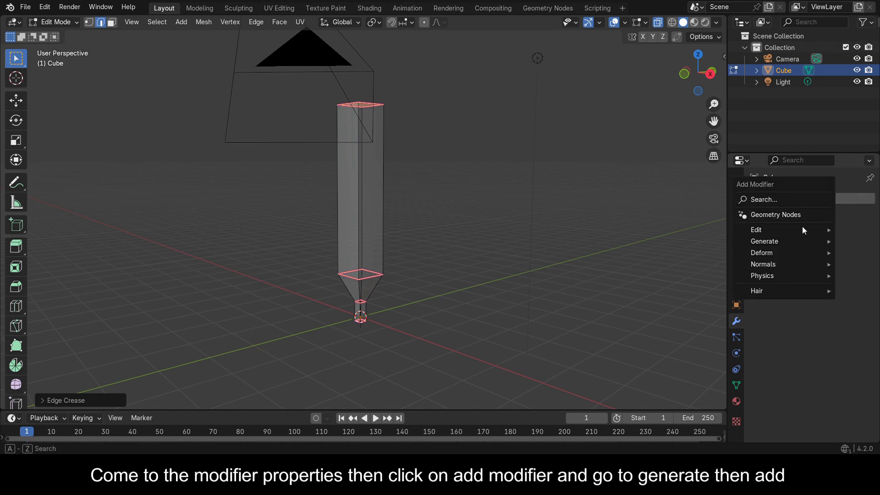
mouse_move(770, 241)
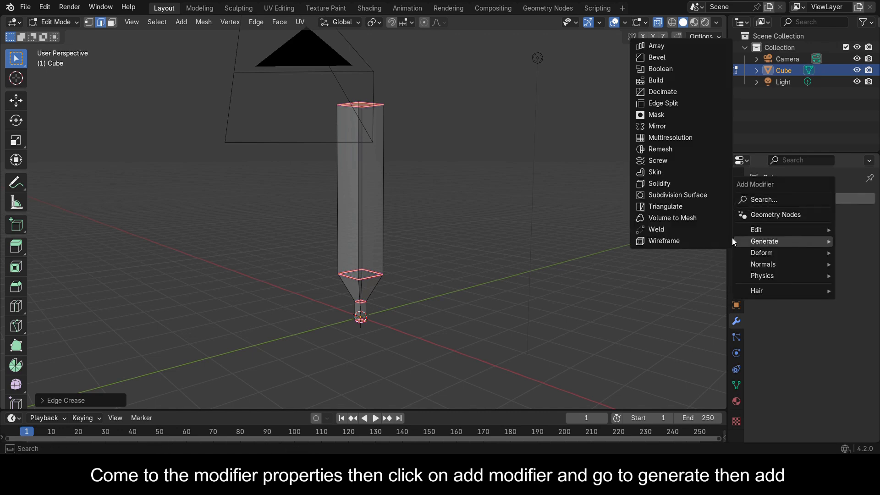
click(667, 195)
Return to Object Mode and turn off X-ray visibility
scroll(460, 216, up, 2)
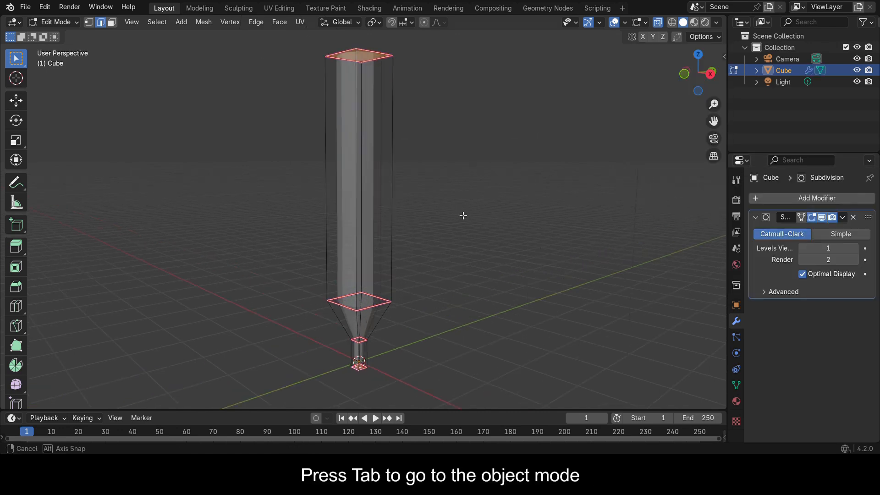
middle_drag(460, 216, 484, 267)
key(Tab)
scroll(483, 235, down, 2)
middle_drag(483, 235, 473, 230)
click(658, 22)
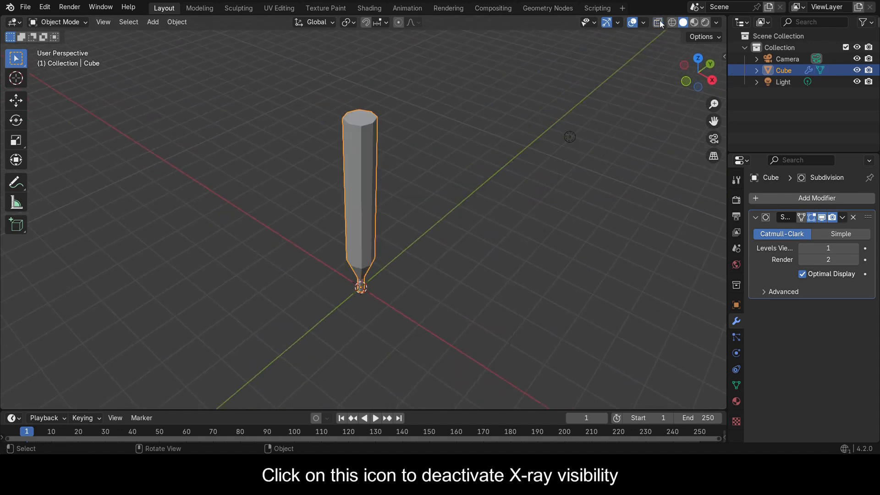
Apply the Subdivision Surface modifier to the pen
scroll(355, 255, up, 2)
middle_drag(356, 255, 627, 368)
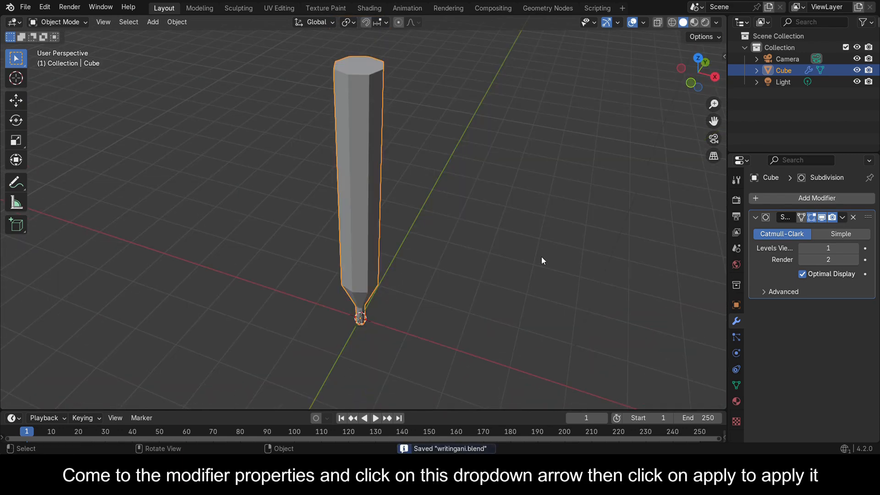
click(843, 218)
click(837, 228)
Move the selected pen geometry up 0.1 m along Z in Edit Mode, using the right orthographic view
scroll(473, 243, down, 2)
middle_drag(472, 243, 387, 218)
scroll(479, 223, up, 3)
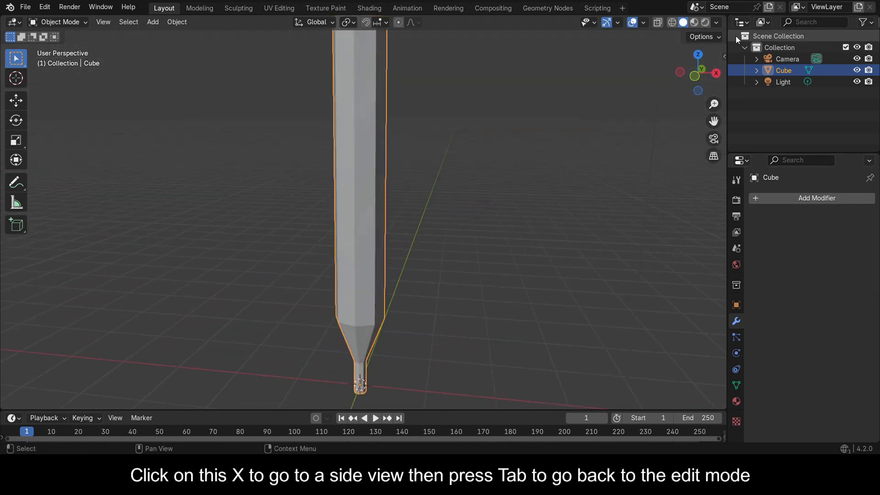
click(713, 73)
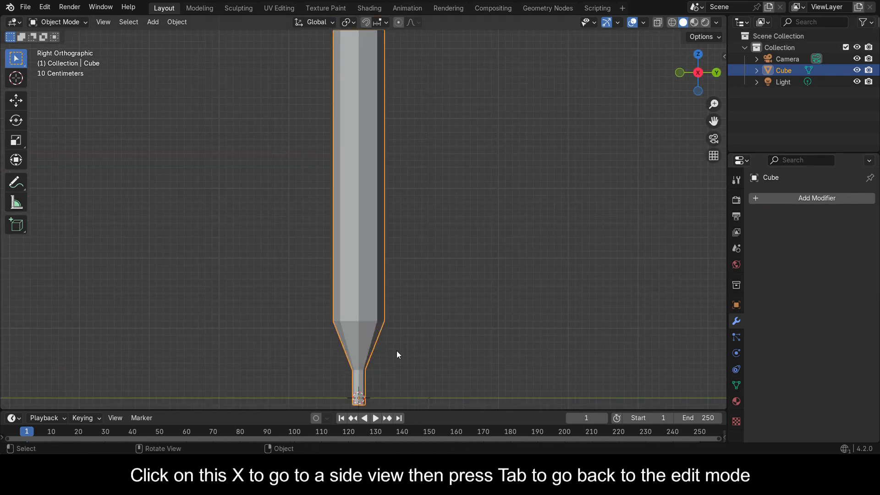
key(Tab)
drag(713, 121, 725, 0)
scroll(432, 301, up, 7)
key(g)
text(z)
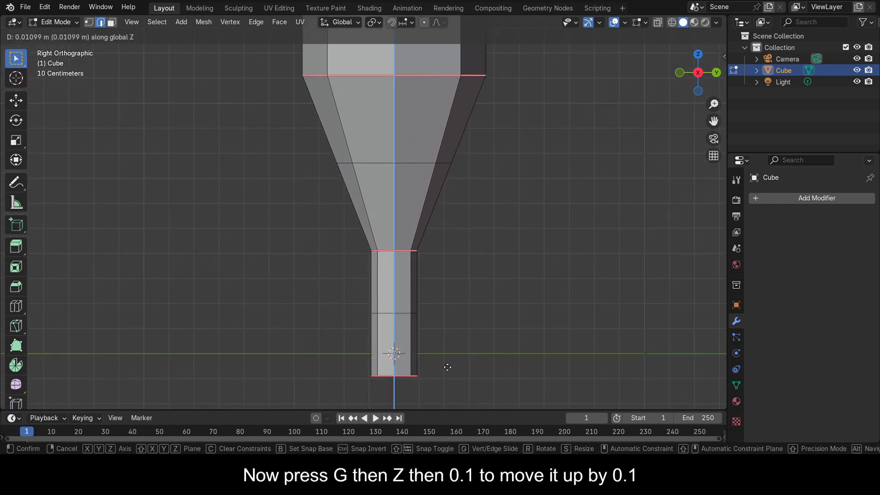
text(0.1)
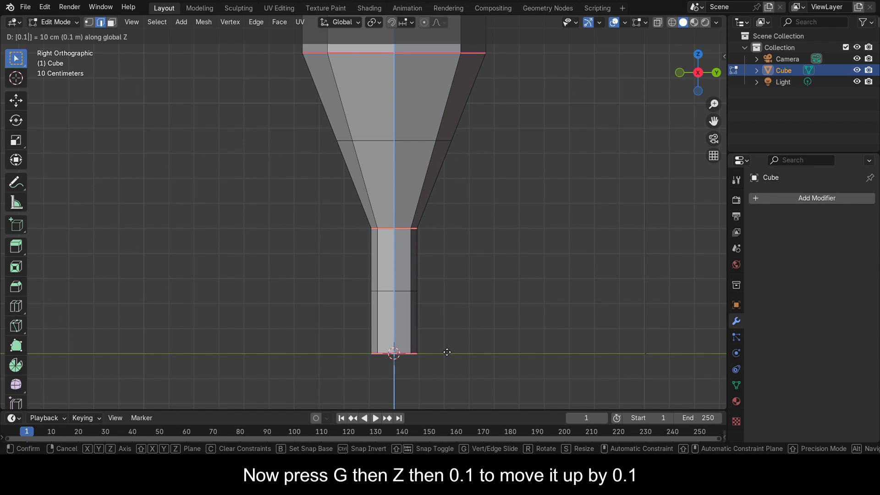
key(Return)
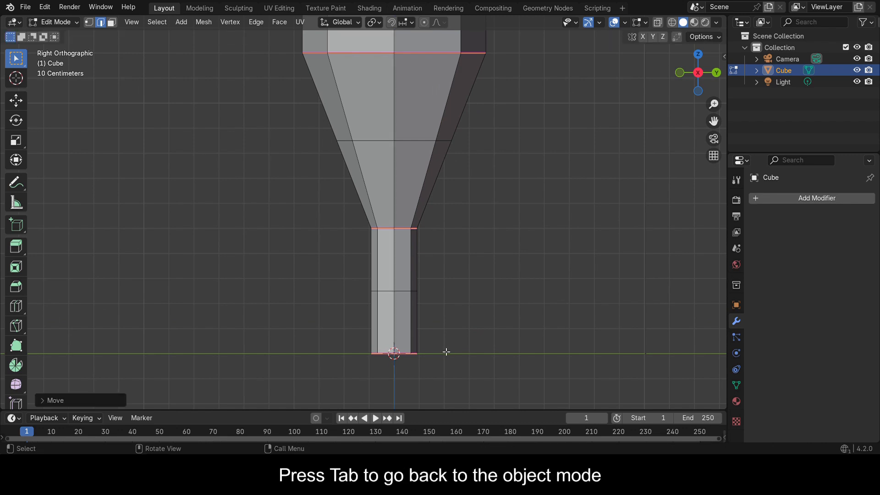
Return to Object Mode, deselect the pen and save the file
key(Tab)
middle_drag(453, 348, 540, 390)
scroll(476, 350, down, 4)
click(468, 309)
drag(708, 125, 679, 201)
key(ctrl+s)
Add a text object, replace its content with "W" and return to Object Mode
key(shift+a)
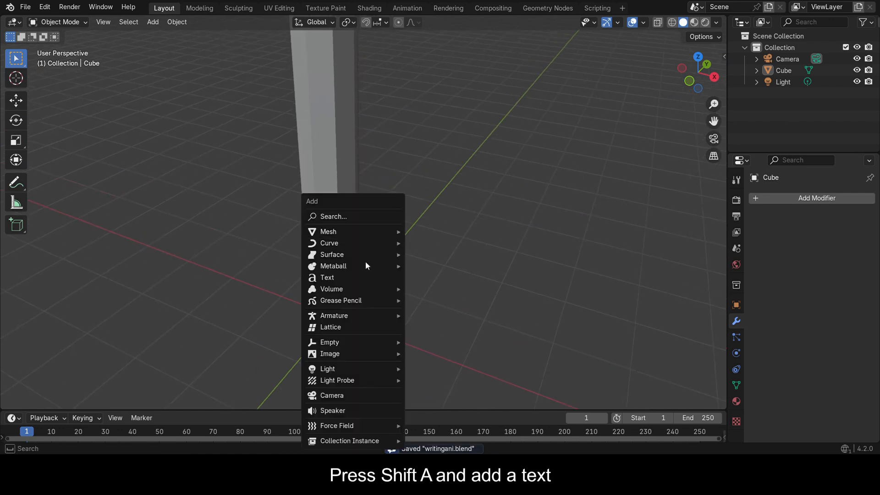
click(367, 279)
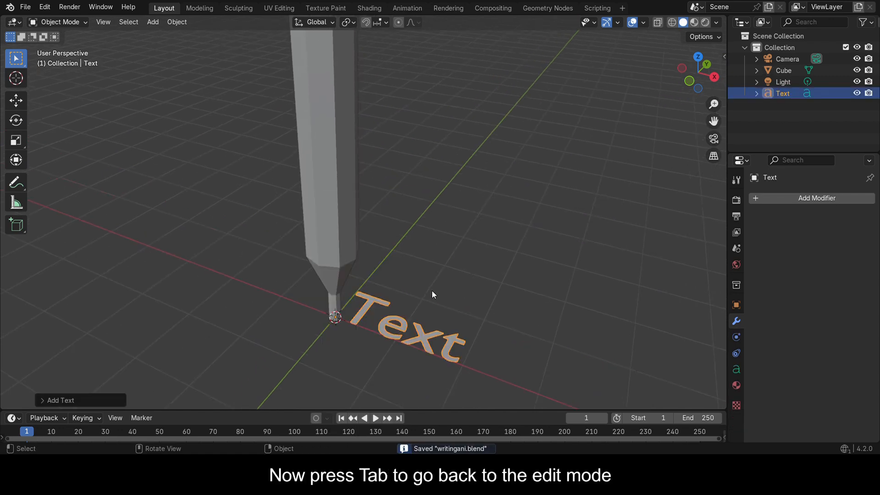
middle_drag(432, 291, 439, 267)
key(Tab)
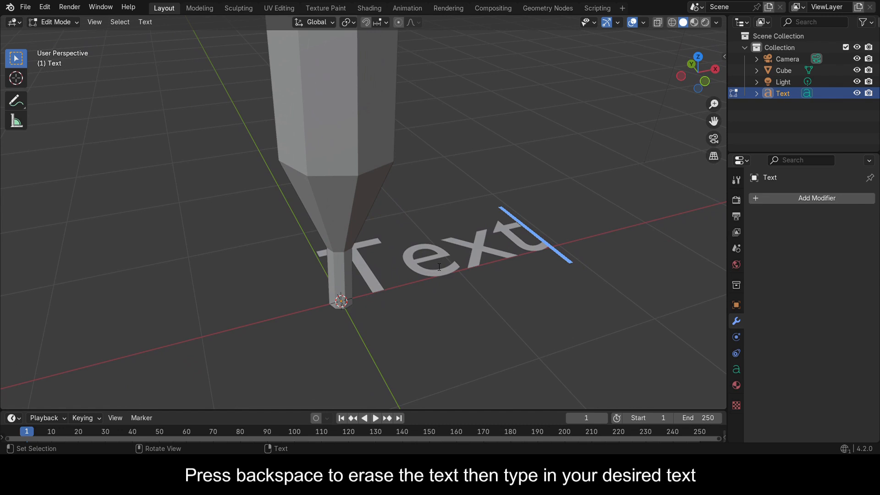
key(BackSpace)
key(BackSpace)
key(BackSpace)
key(BackSpace)
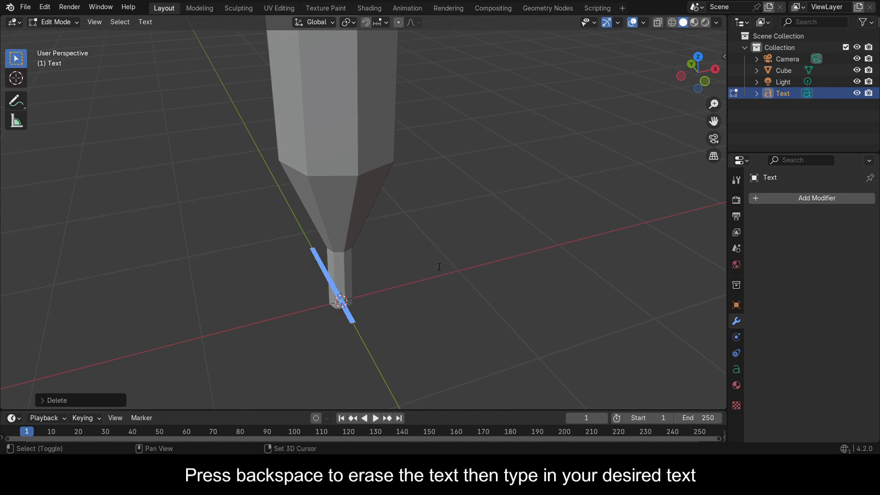
text(W)
key(BackSpace)
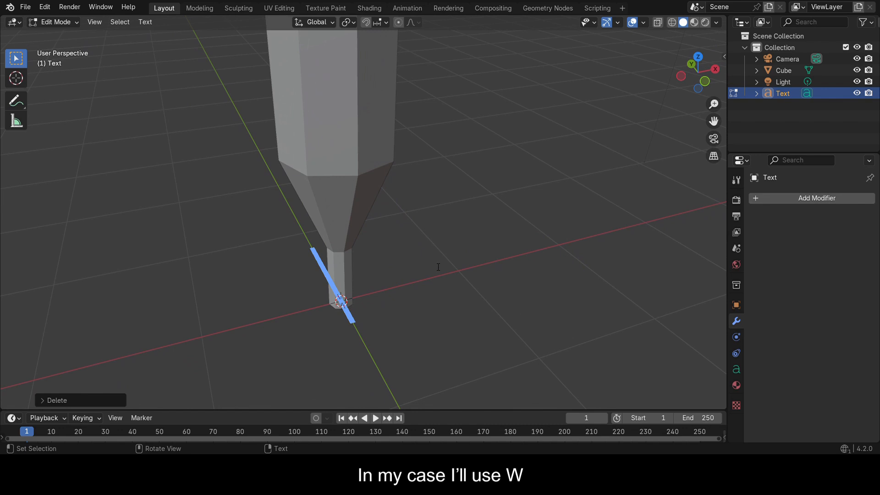
text(W)
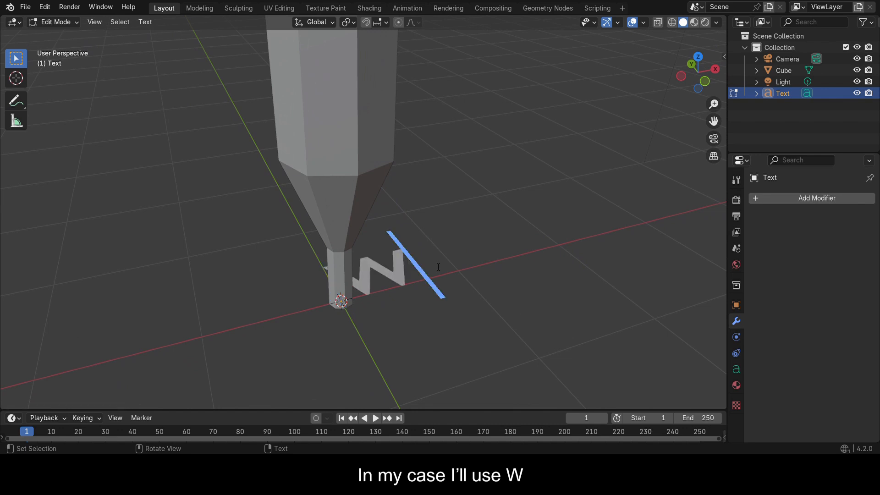
key(Tab)
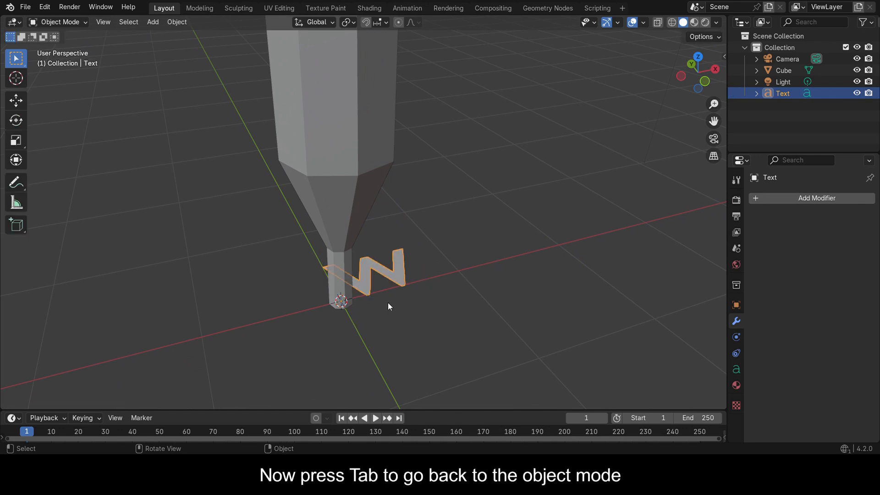
Load the Edwardian Script font from C:\windows\Fonts as the regular font of the W text object
scroll(421, 292, down, 1)
scroll(421, 293, up, 2)
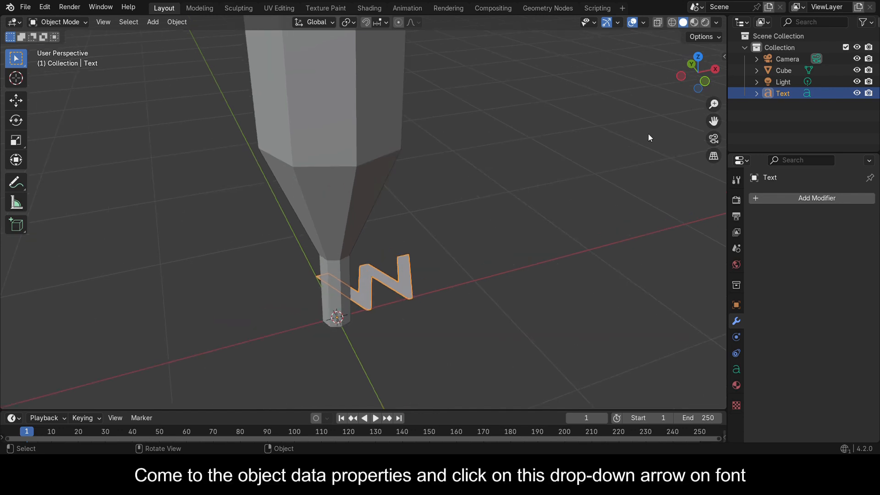
drag(711, 127, 702, 96)
click(736, 369)
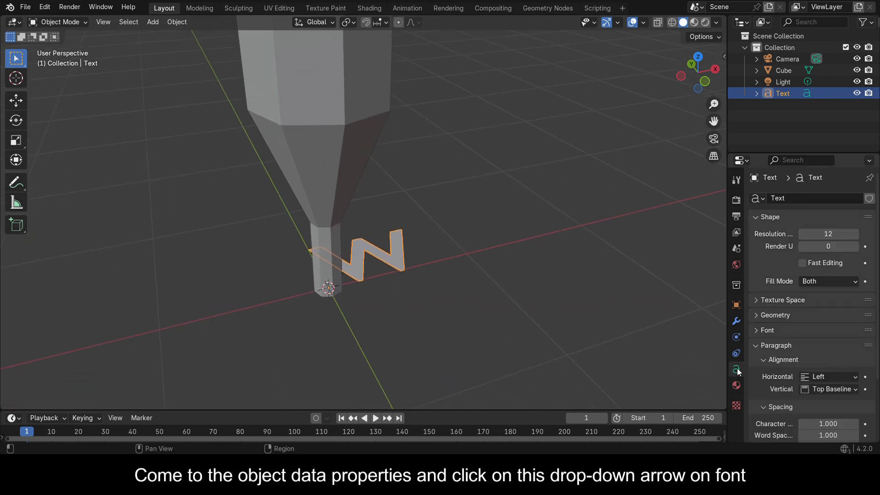
click(755, 330)
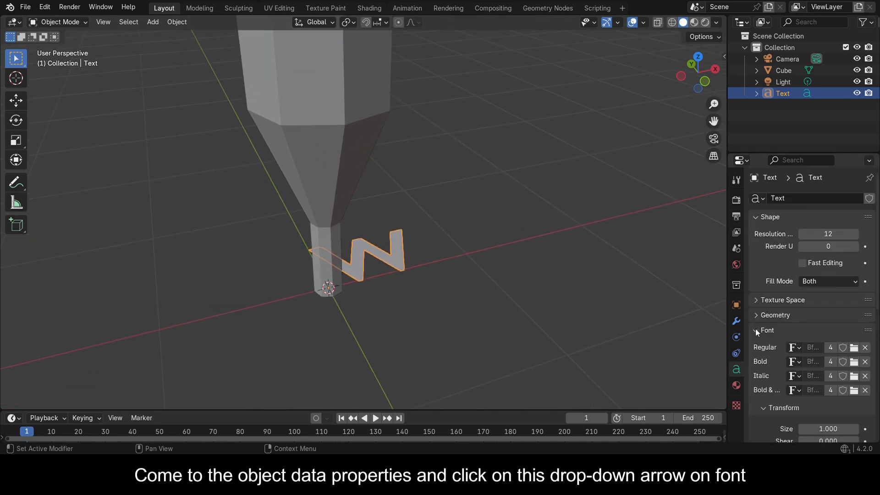
click(853, 348)
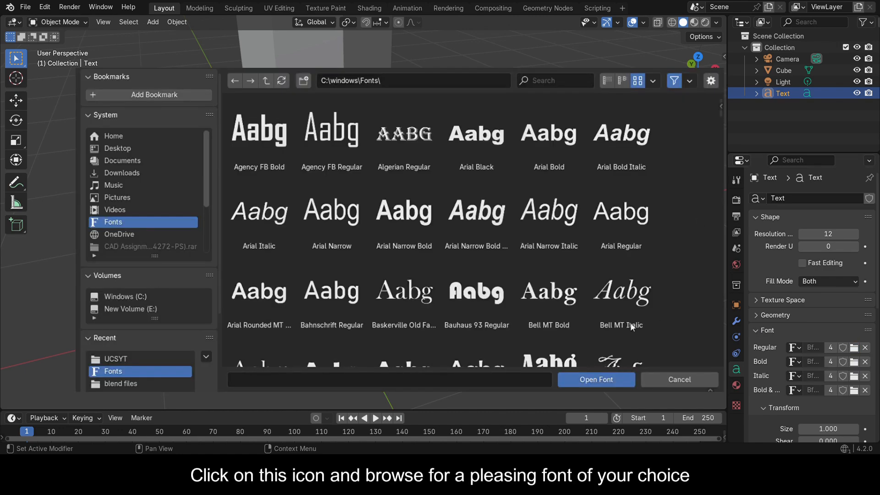
scroll(505, 234, down, 12)
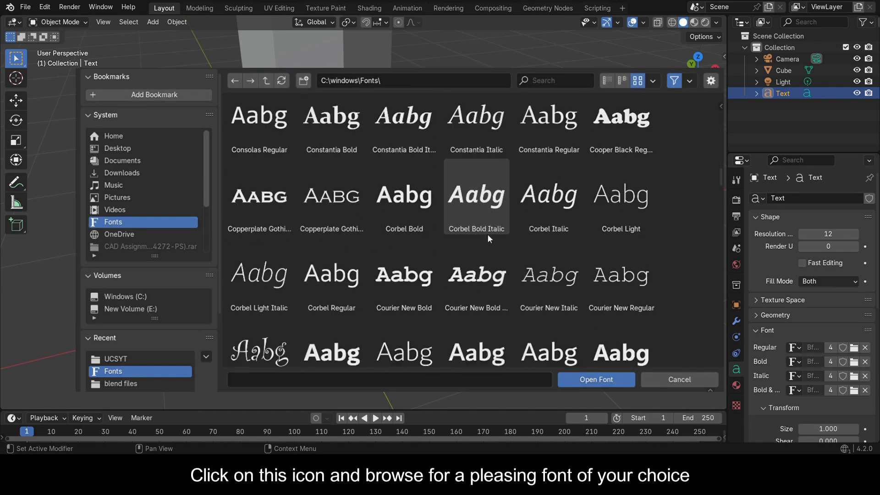
scroll(488, 234, down, 10)
click(343, 227)
click(595, 380)
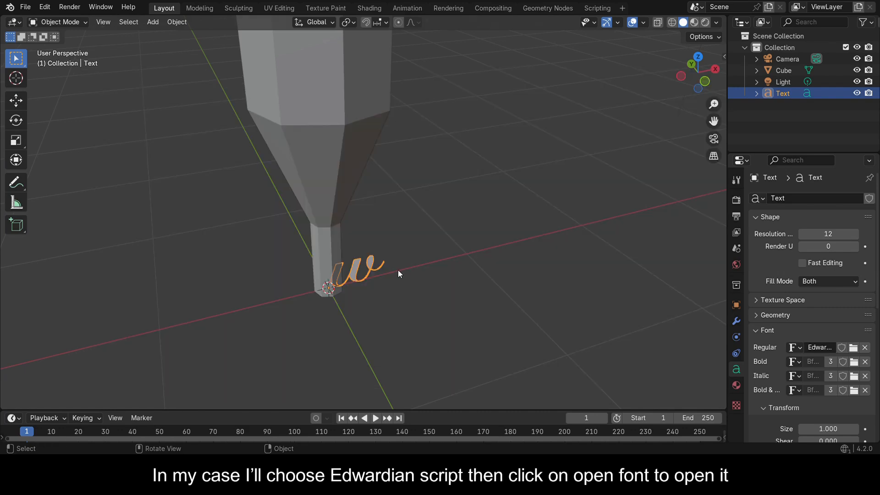
Set the W text's fill mode to None so only its outline remains
scroll(399, 274, up, 4)
shift+middle_drag(424, 331, 447, 281)
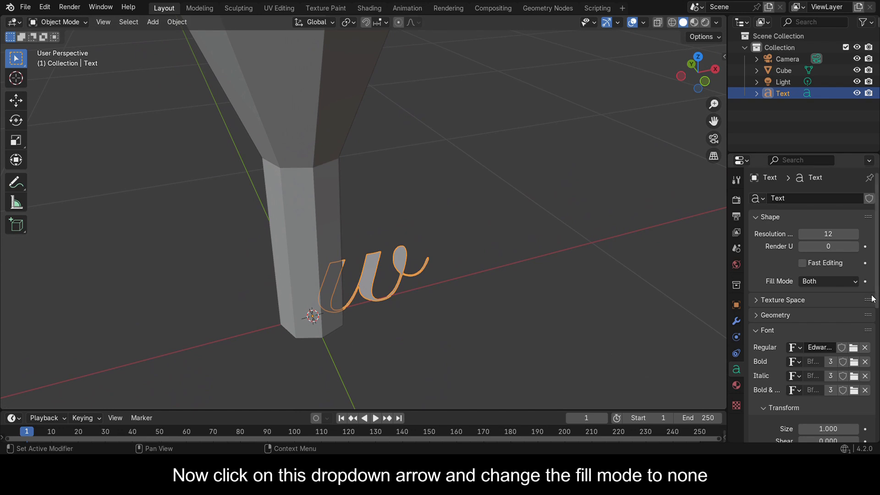
click(844, 282)
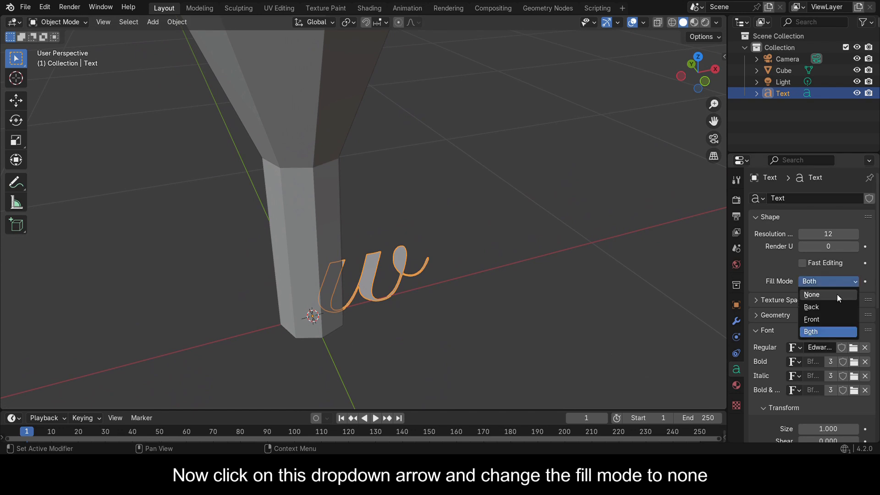
click(837, 294)
middle_drag(428, 326, 450, 299)
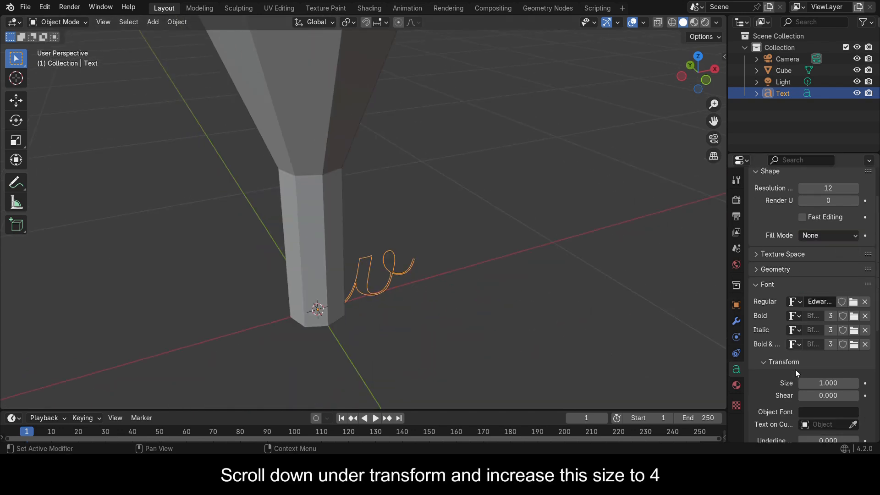
Set the W text's font size to 4
scroll(796, 369, down, 2)
drag(796, 365, 872, 361)
click(820, 361)
text(4)
key(Return)
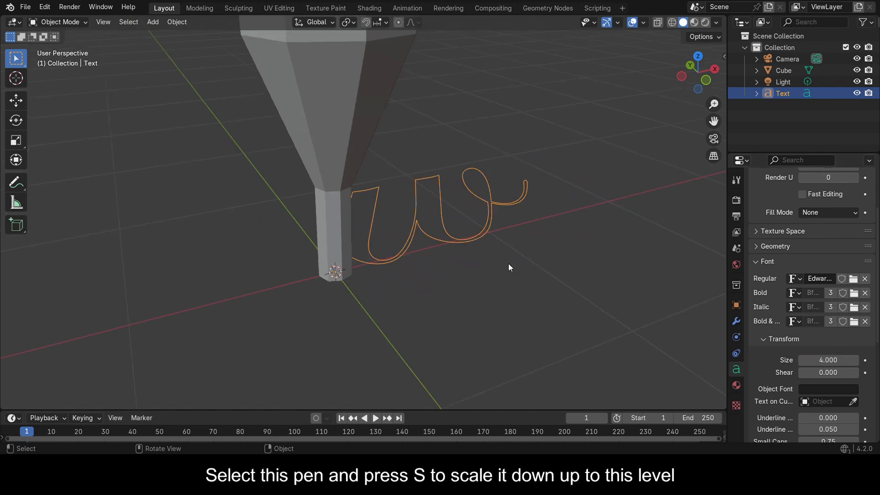
Scale the pen down uniformly to a size suited to the enlarged W, and save the file
middle_drag(508, 263, 359, 232)
click(354, 158)
key(s)
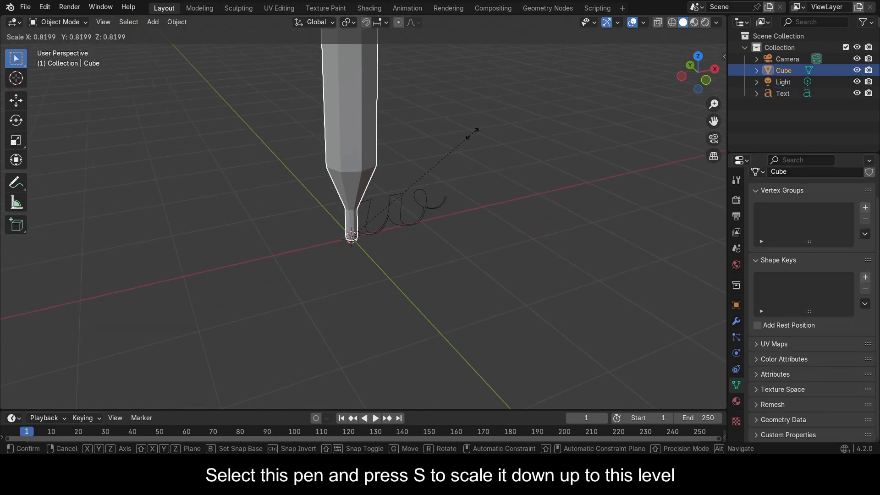
click(397, 222)
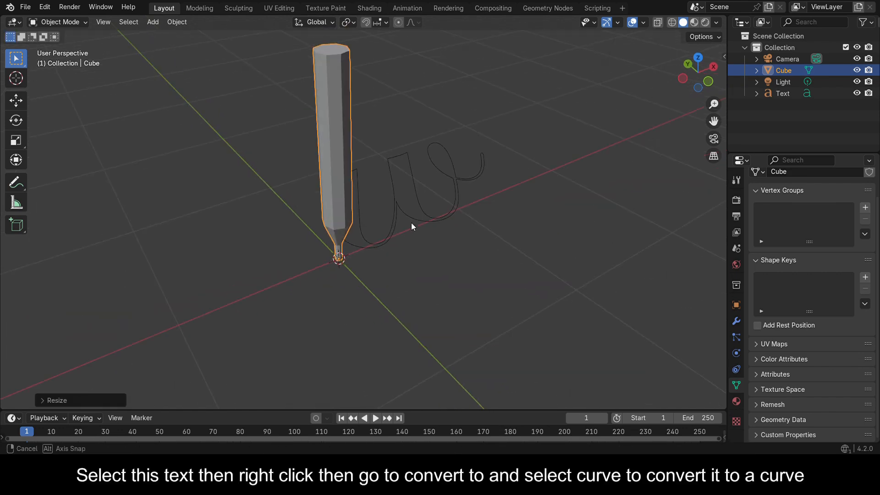
key(ctrl+s)
Convert the W text object to a curve and save the file
click(382, 241)
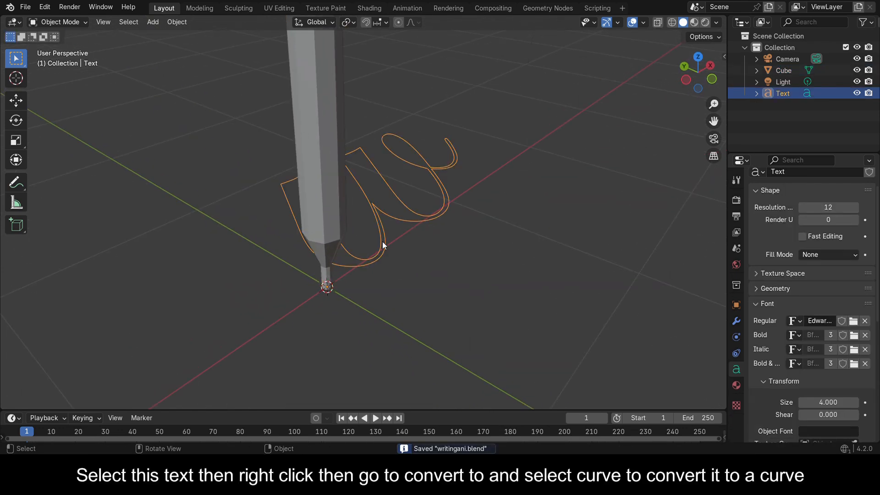
right_click(419, 127)
mouse_move(408, 152)
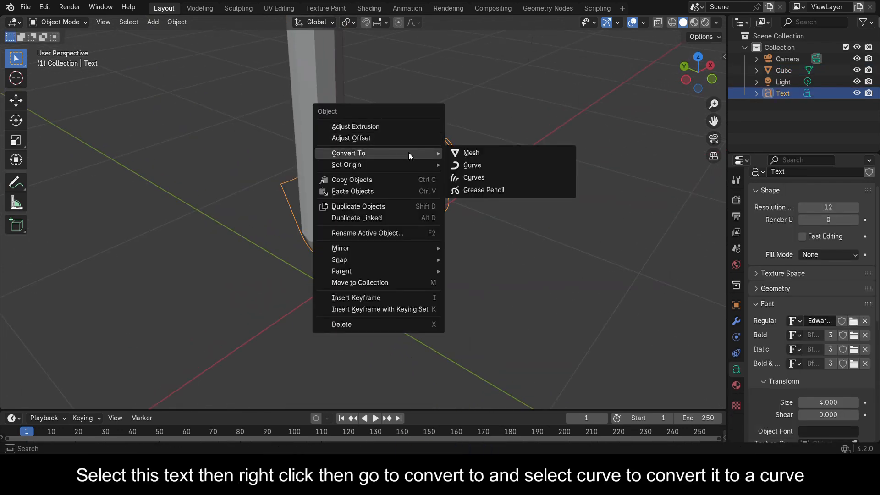
click(458, 164)
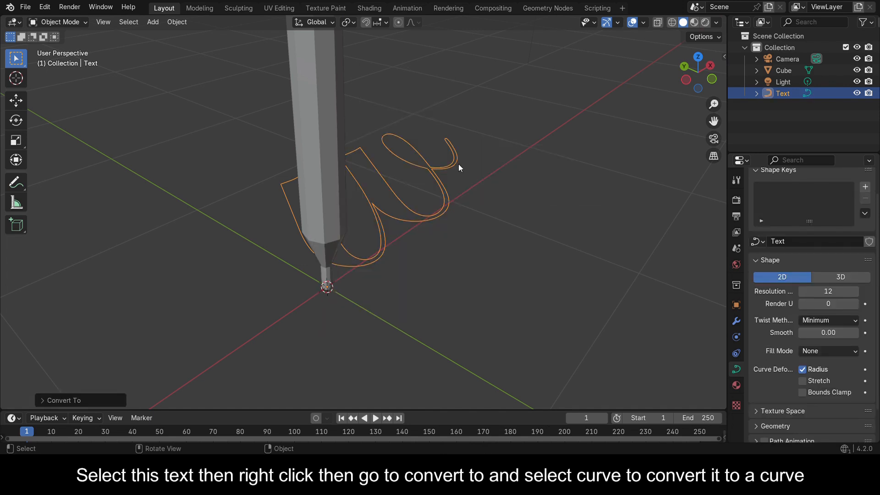
key(ctrl+s)
Parent the pen to the W curve with the Follow Path option
click(323, 134)
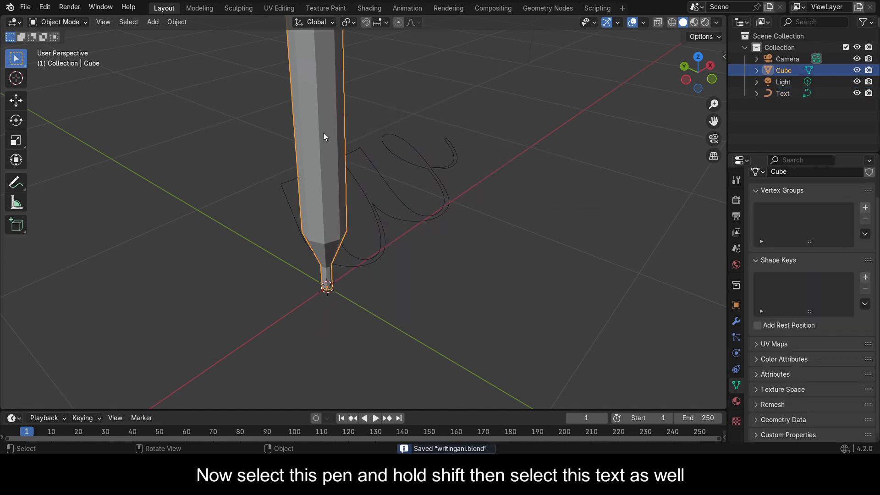
shift+click(371, 206)
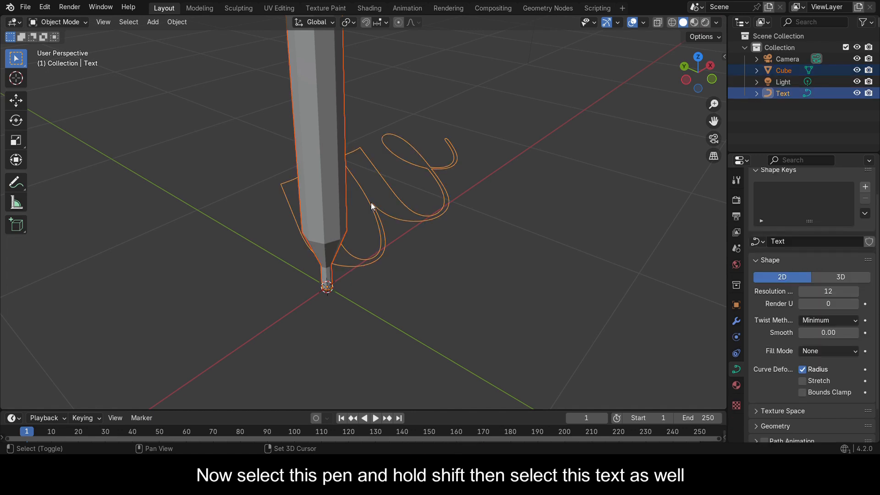
click(177, 22)
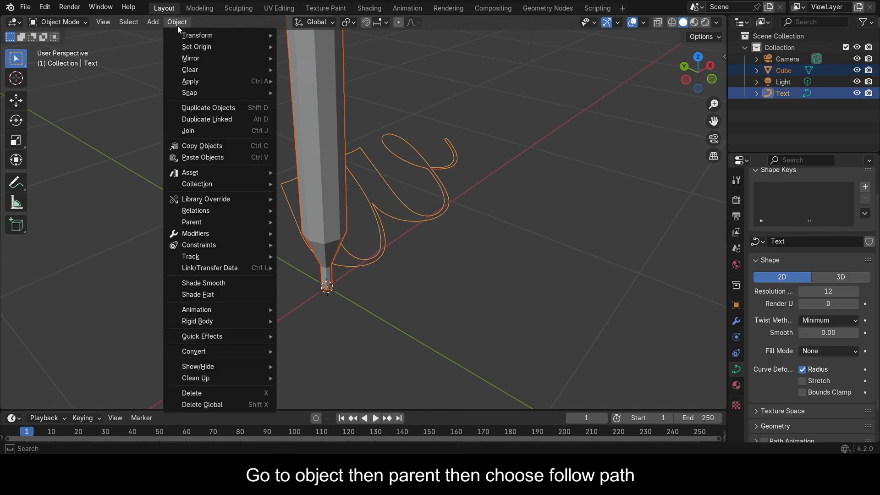
mouse_move(207, 221)
click(329, 320)
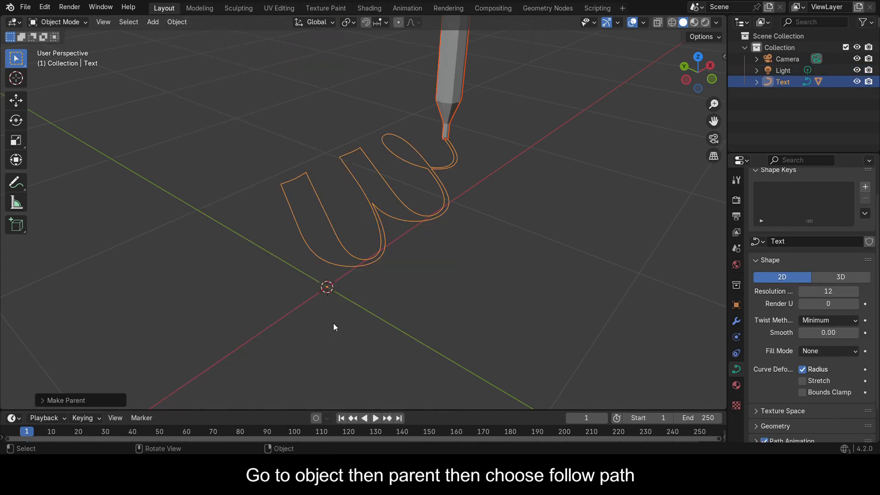
Enlarge the timeline area and play the animation to check the pen's movement along the W curve
drag(434, 415, 458, 386)
key(space)
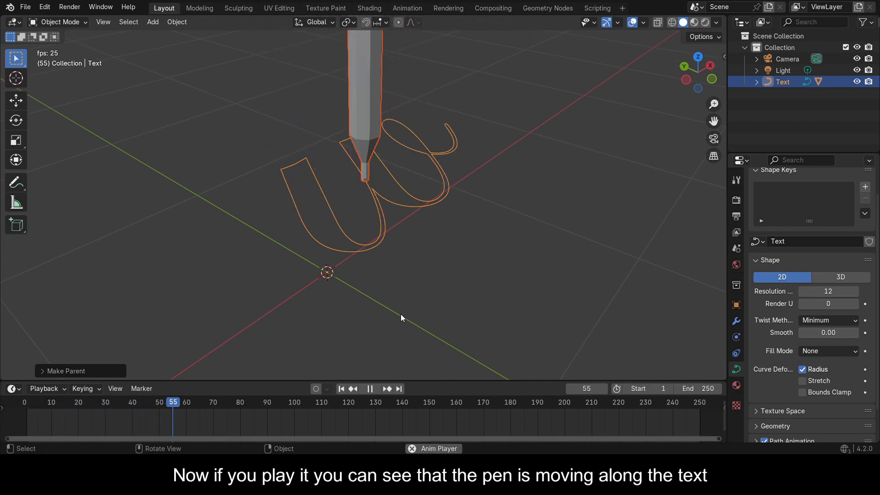
key(space)
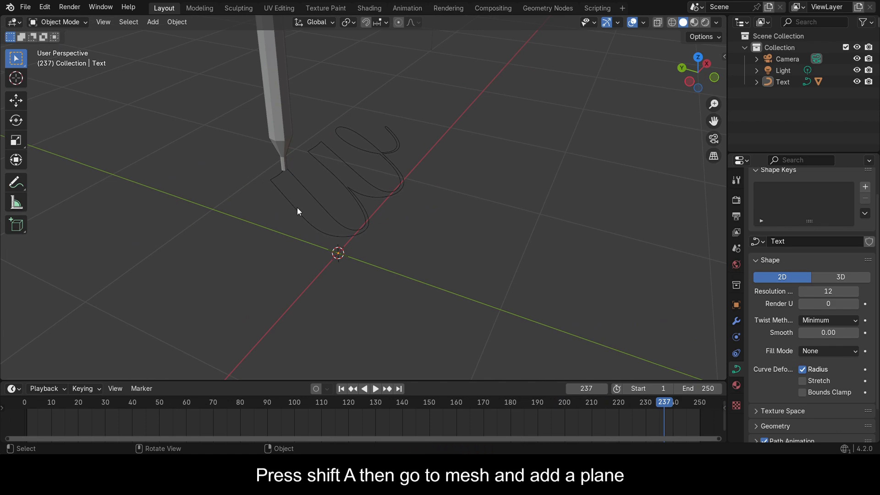
Add a mesh plane and, in top view, move it so the whole W lies over it
key(shift+a)
mouse_move(292, 163)
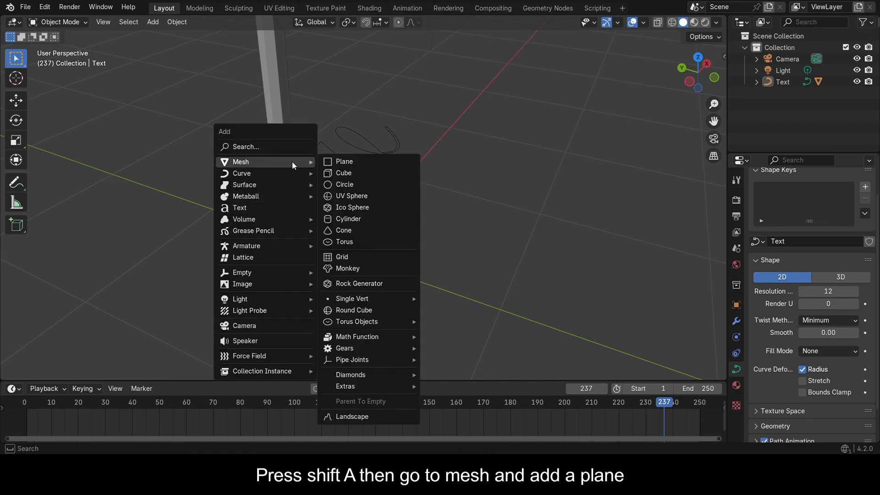
click(340, 161)
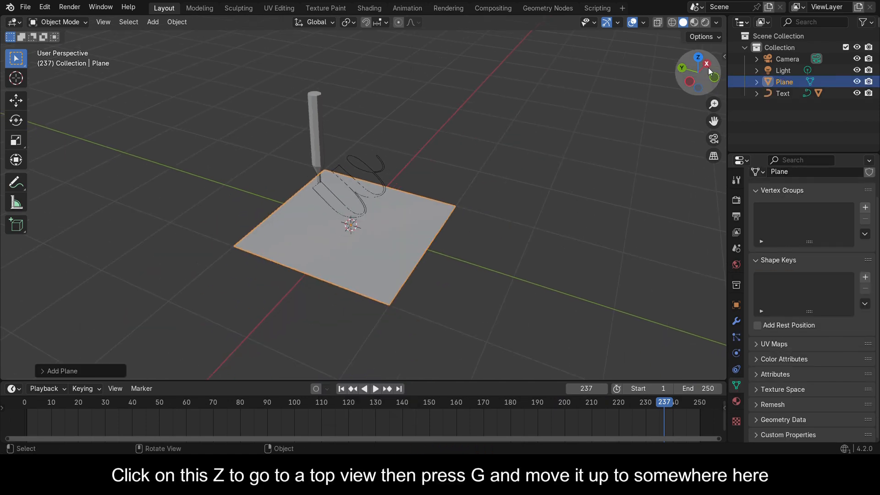
click(697, 58)
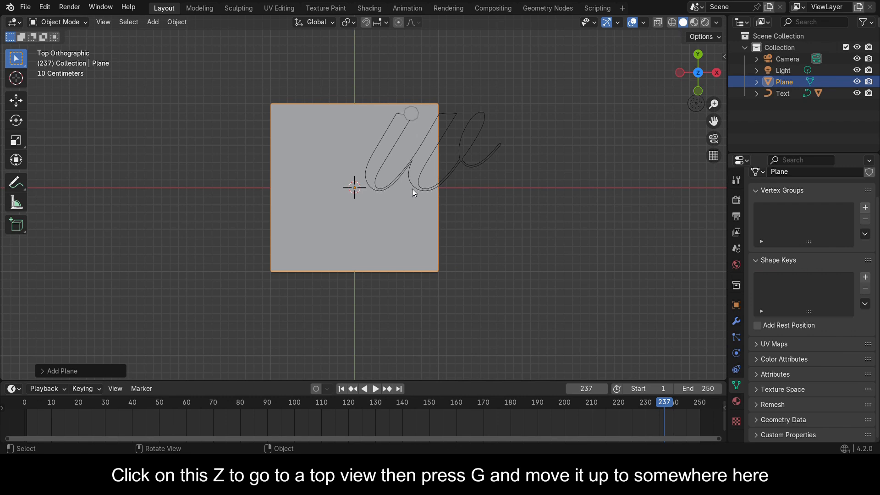
key(g)
click(482, 153)
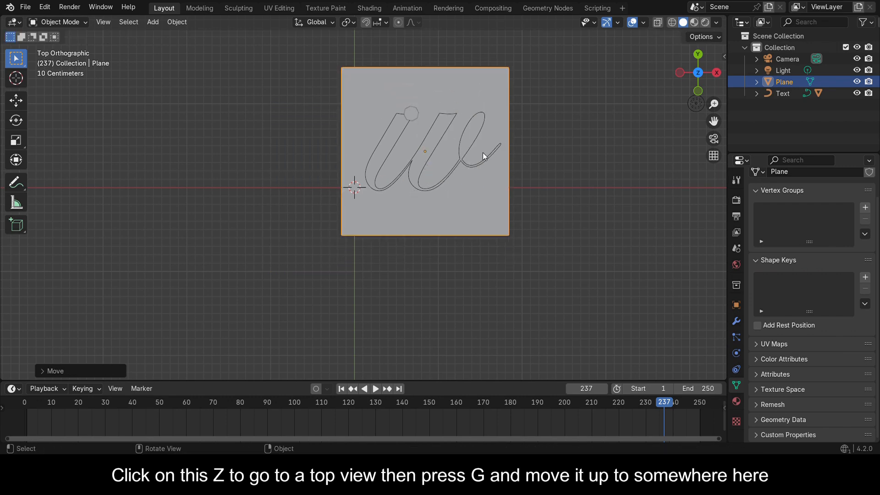
Scale the plane up to leave a wide margin around the W, and save the file
key(s)
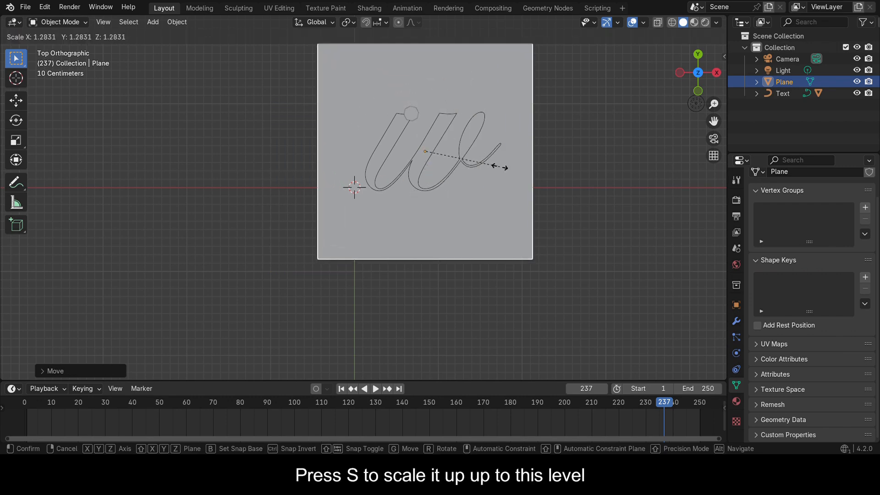
click(445, 194)
middle_drag(444, 194, 371, 130)
scroll(370, 189, up, 3)
key(ctrl+s)
Play the animation to examine how the pen rotates while following the curve above the plane
key(space)
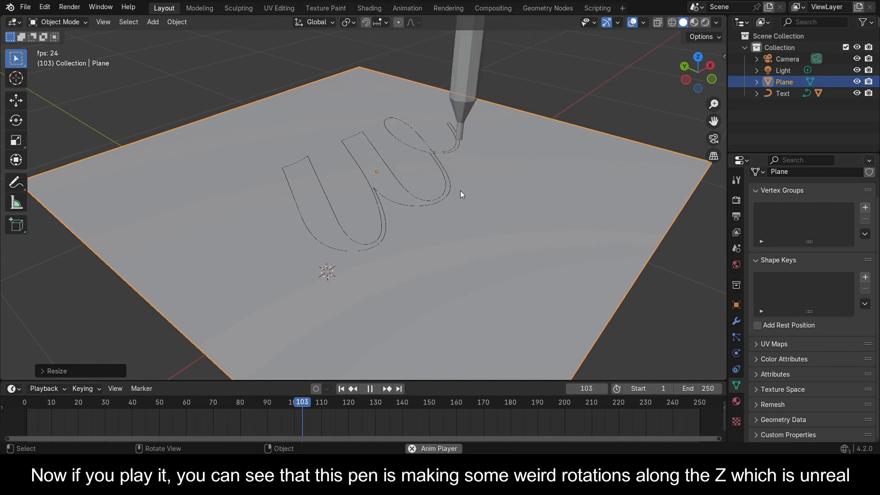
scroll(339, 255, down, 4)
key(Escape)
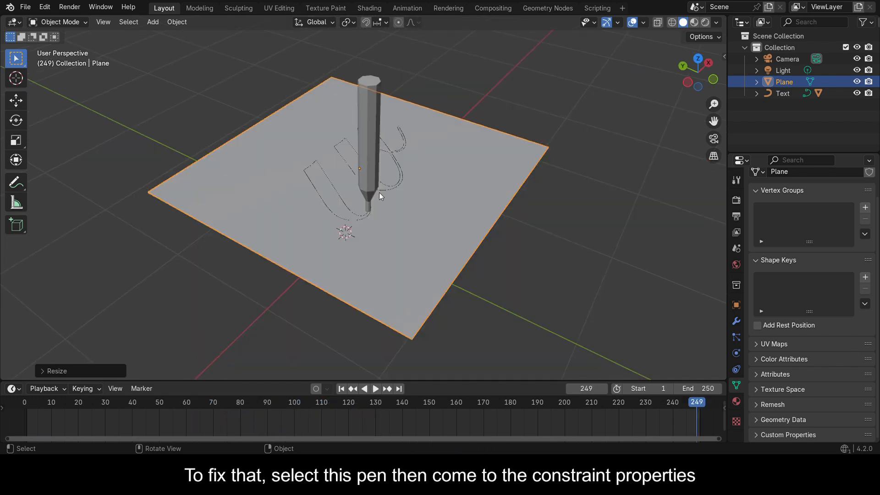
Add a Limit Rotation constraint to the pen and enable its Z limit
click(364, 78)
key(ctrl+s)
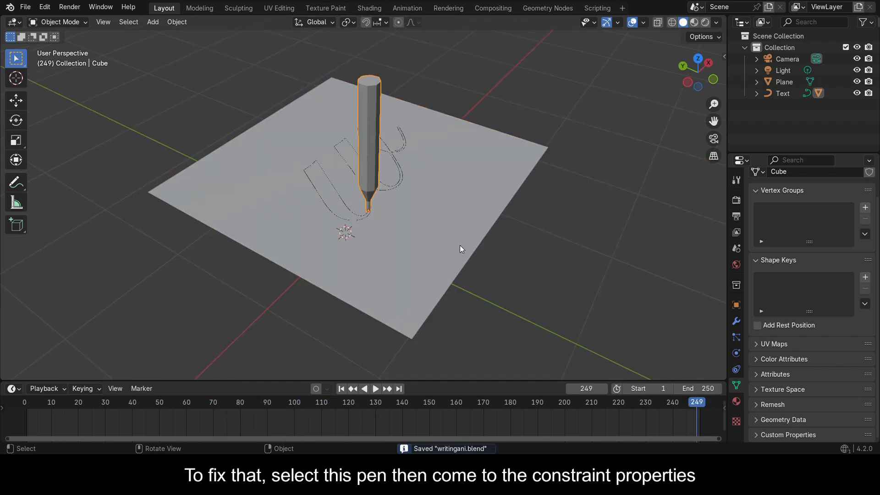
click(736, 369)
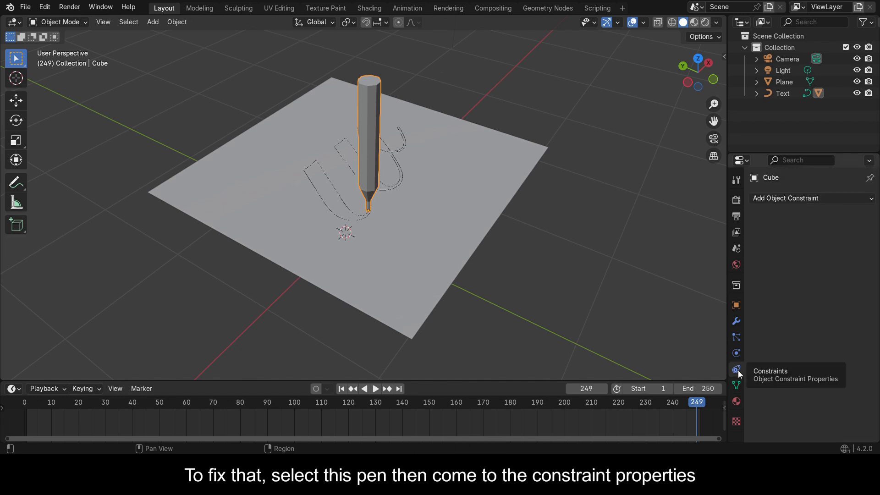
click(810, 198)
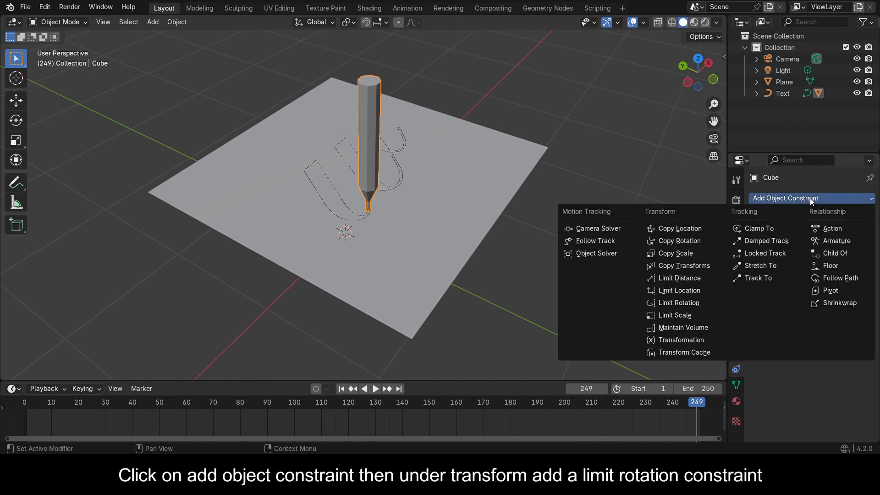
click(702, 304)
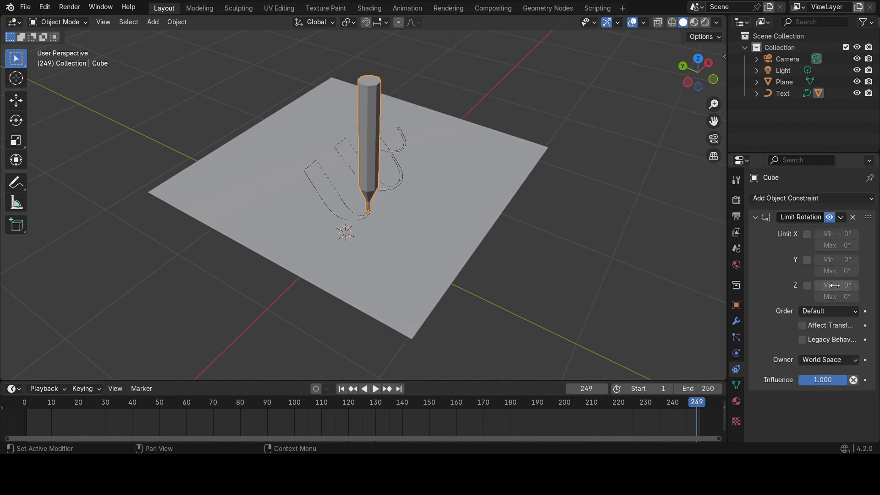
click(807, 285)
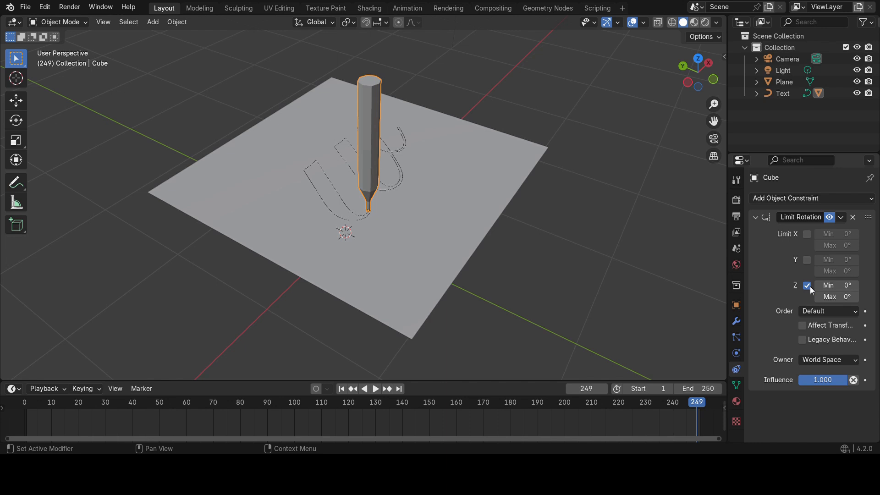
Play the animation with the constrained pen, collapse the Limit Rotation settings and save the file
key(space)
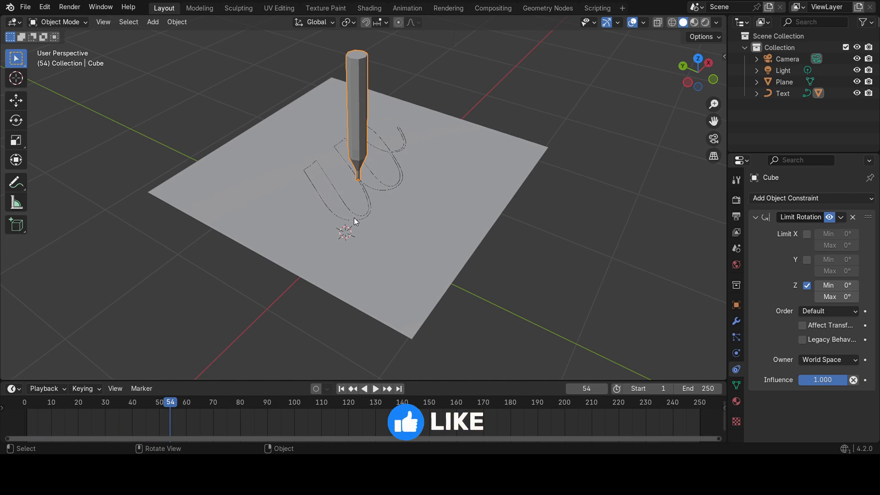
click(756, 217)
key(ctrl+s)
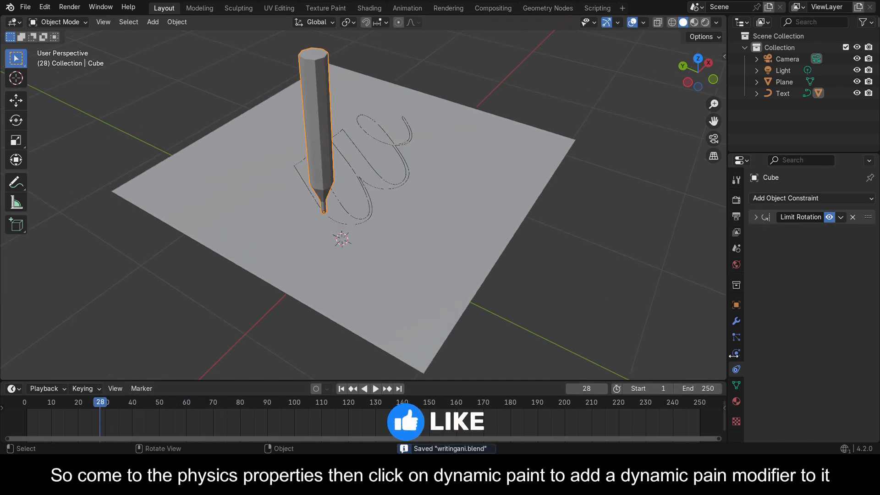
Add Dynamic Paint physics to the pen, set its type to Brush, add the brush and save the file
click(735, 353)
click(830, 235)
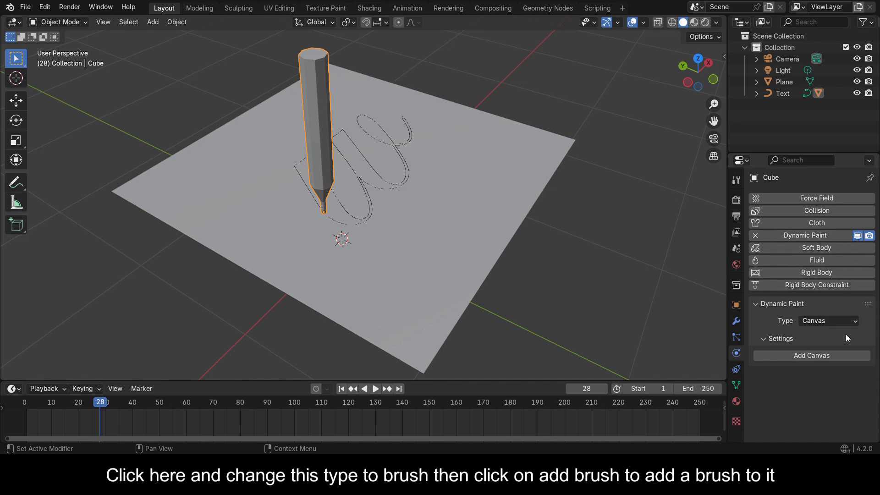
click(837, 322)
click(829, 345)
click(827, 354)
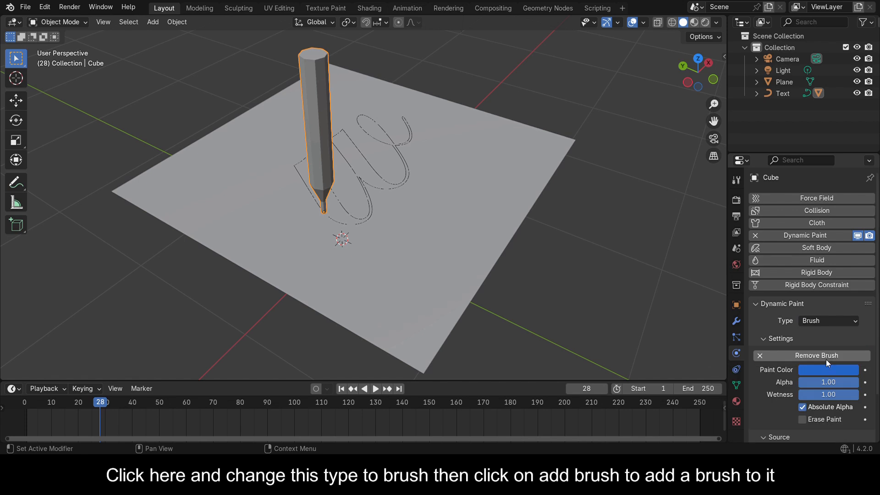
scroll(552, 291, down, 1)
scroll(552, 293, up, 2)
key(ctrl+s)
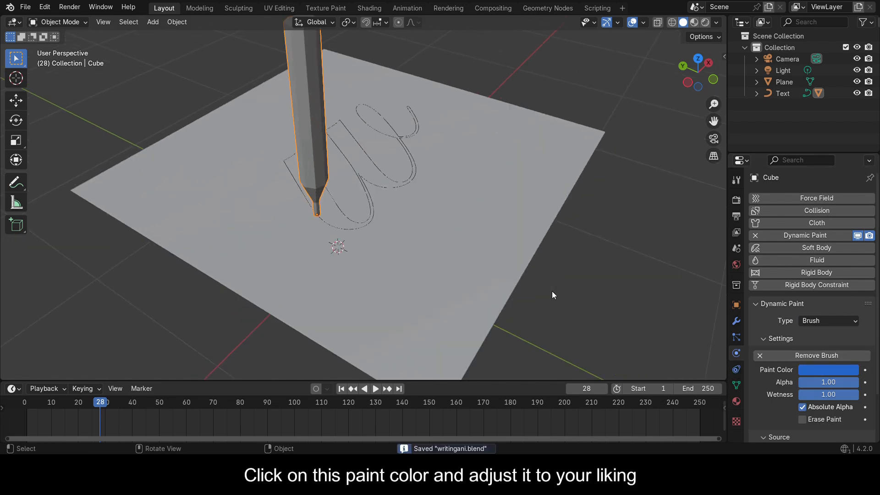
Change the pen brush's paint color to red and save the file
click(826, 370)
drag(814, 221, 790, 285)
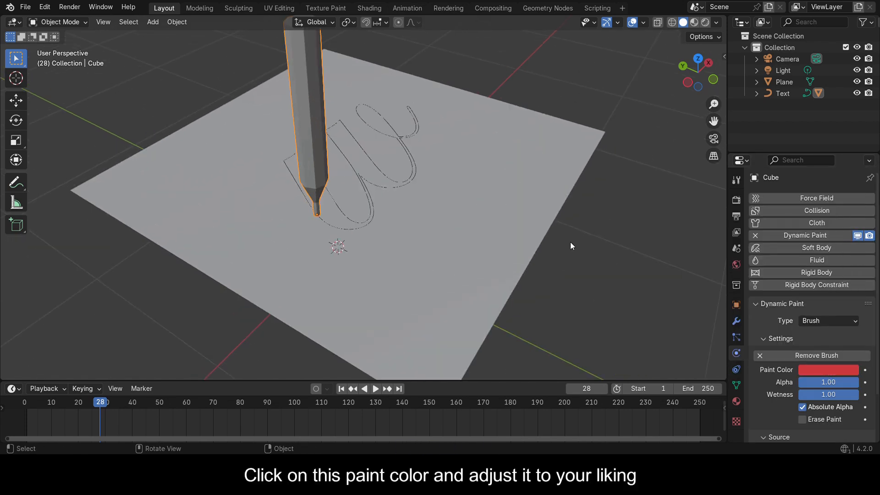
key(ctrl+s)
Set the pen brush's paint source to Proximity
scroll(765, 343, down, 3)
scroll(765, 344, up, 3)
scroll(809, 339, down, 3)
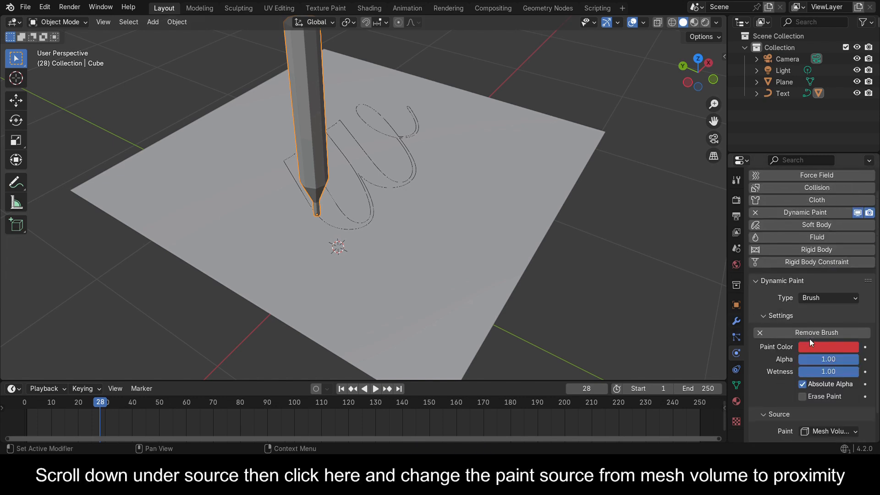
click(830, 400)
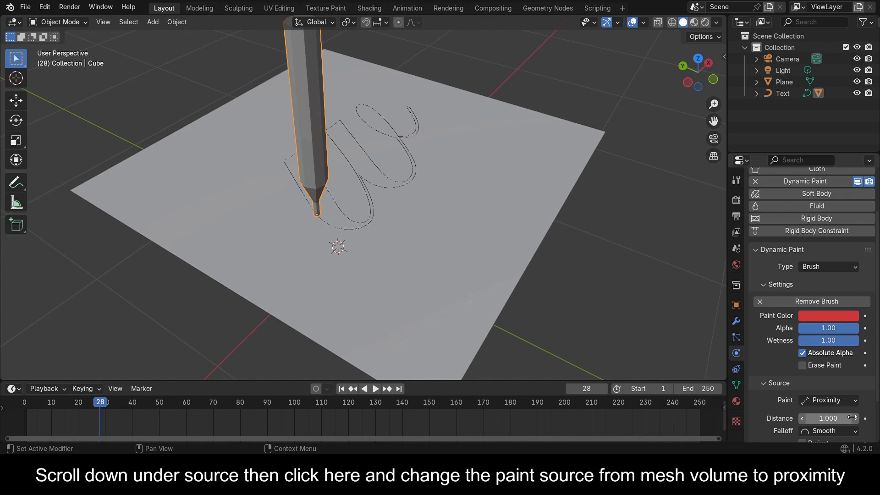
scroll(764, 366, down, 3)
Add Dynamic Paint physics to the plane and make it a canvas
click(469, 268)
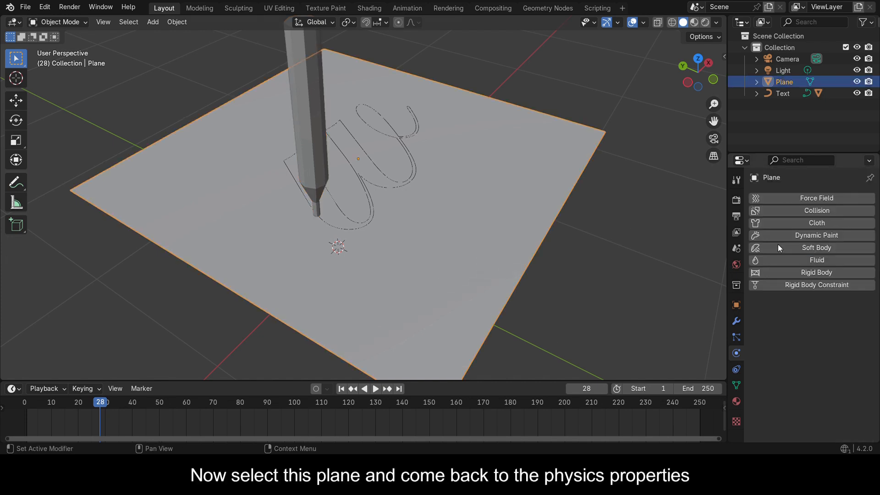
click(818, 234)
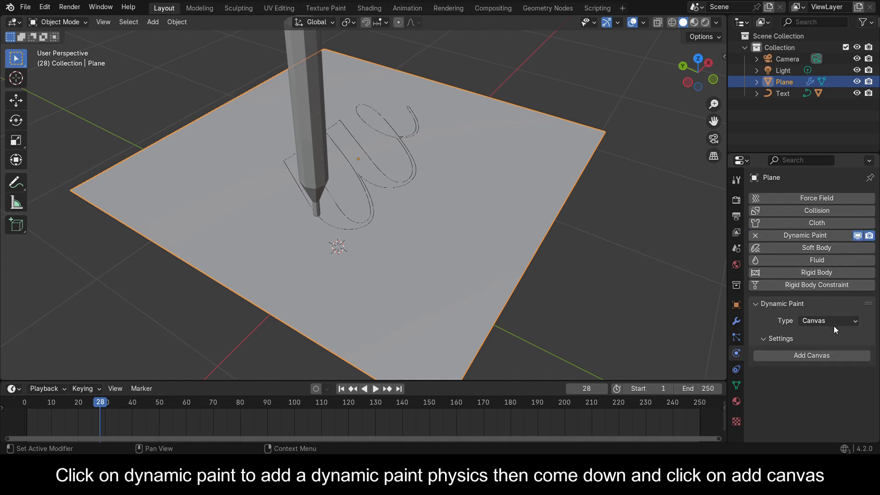
click(830, 356)
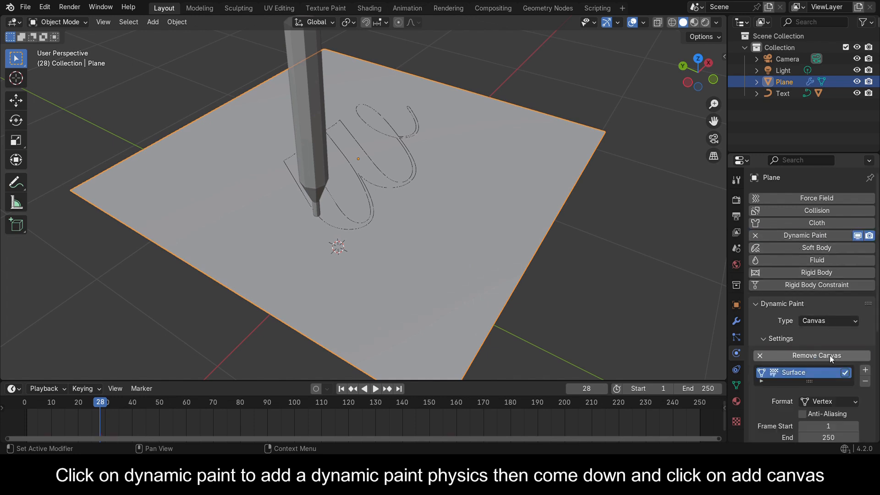
Set the canvas's initial color type to Color and choose black
scroll(814, 380, down, 8)
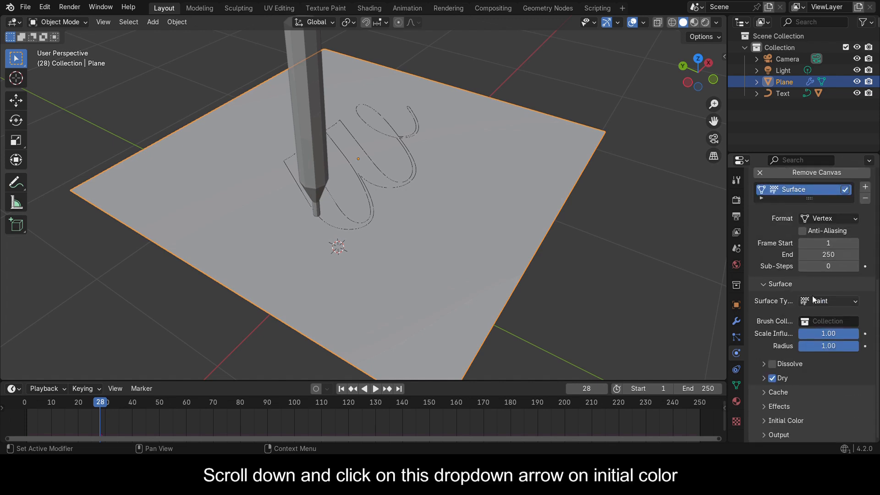
click(763, 420)
scroll(783, 410, down, 1)
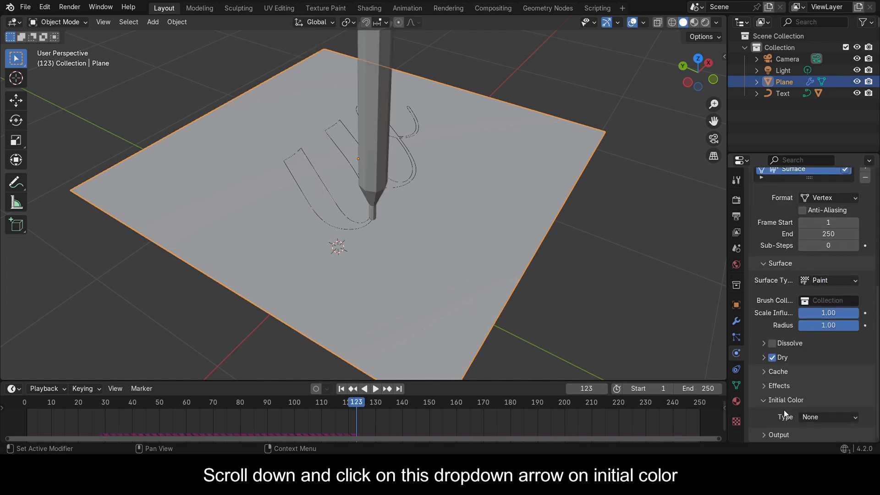
click(840, 416)
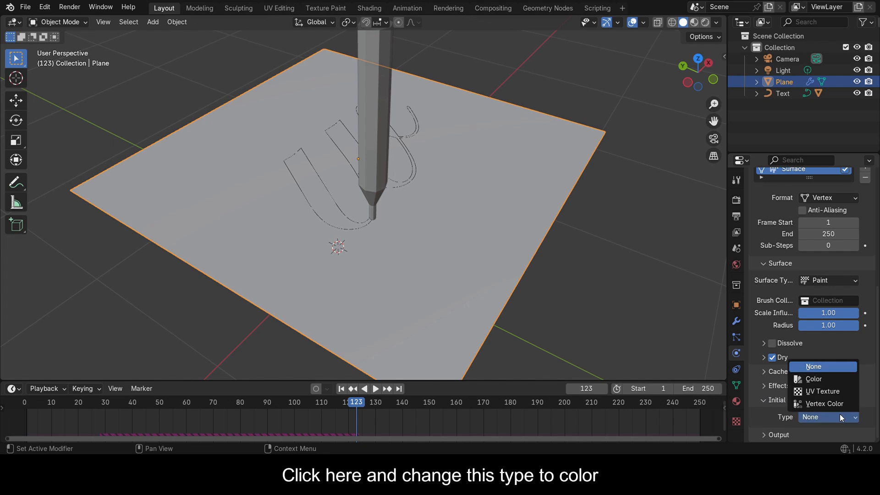
click(820, 379)
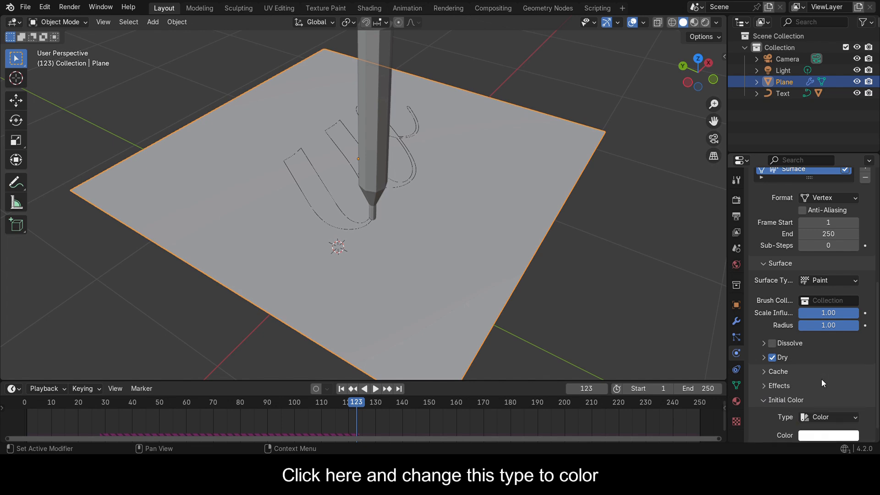
scroll(832, 408, down, 1)
click(816, 418)
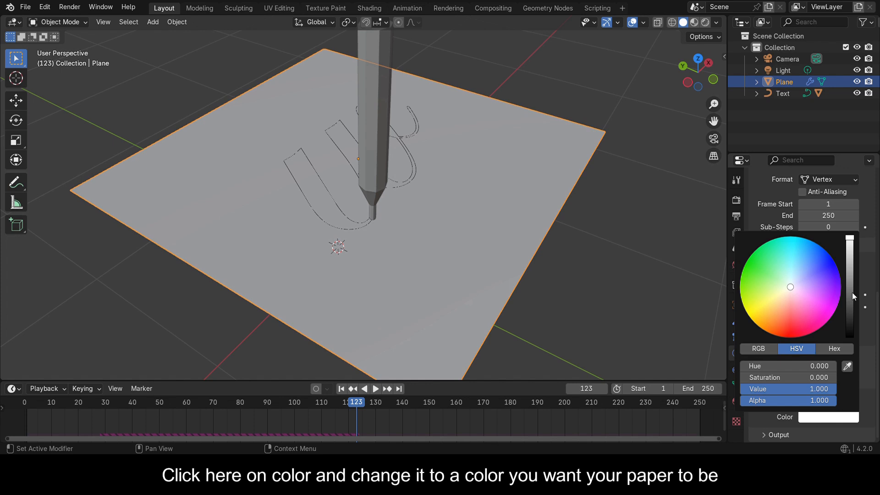
drag(846, 235, 850, 343)
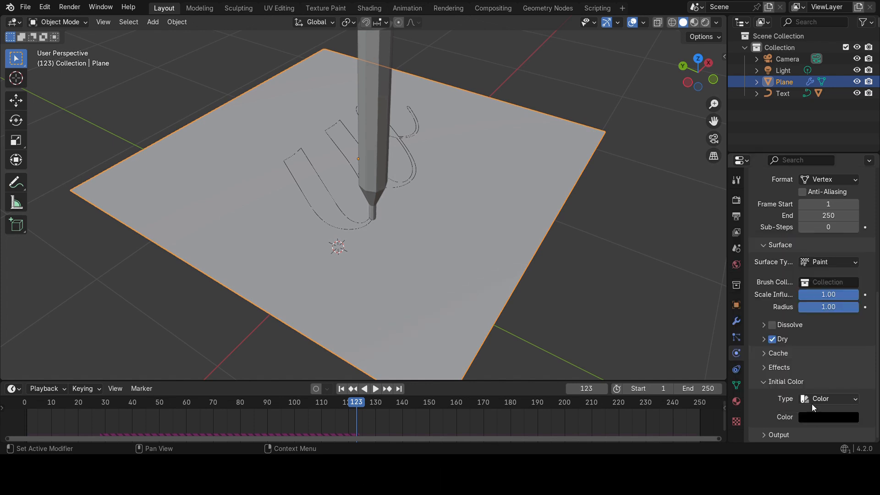
Add the canvas's paintmap and wetmap output layers, and save the file
click(778, 434)
scroll(825, 422, down, 2)
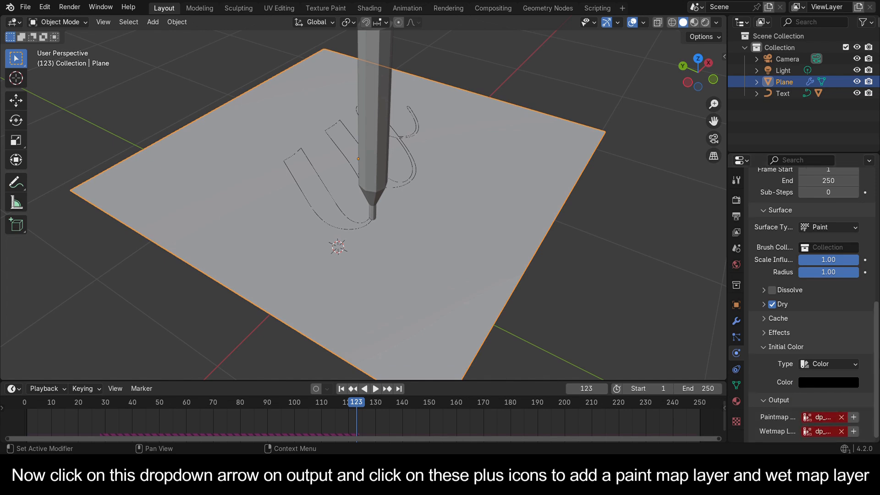
click(853, 431)
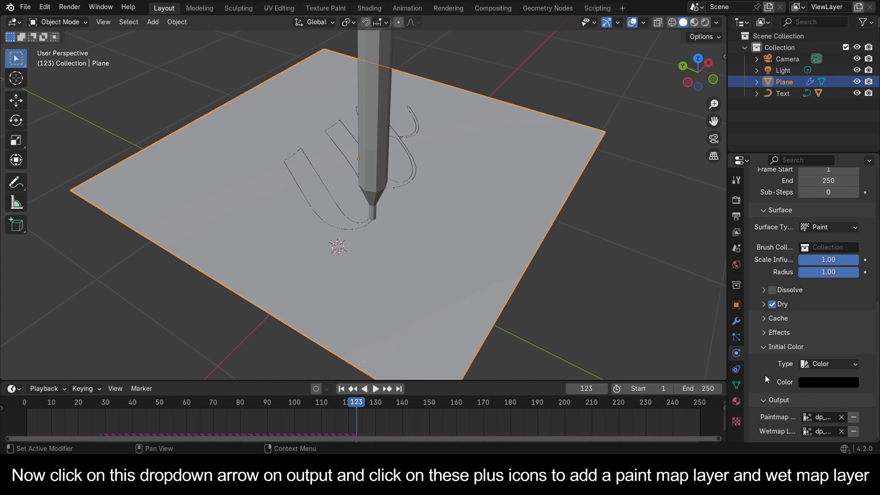
key(ctrl+s)
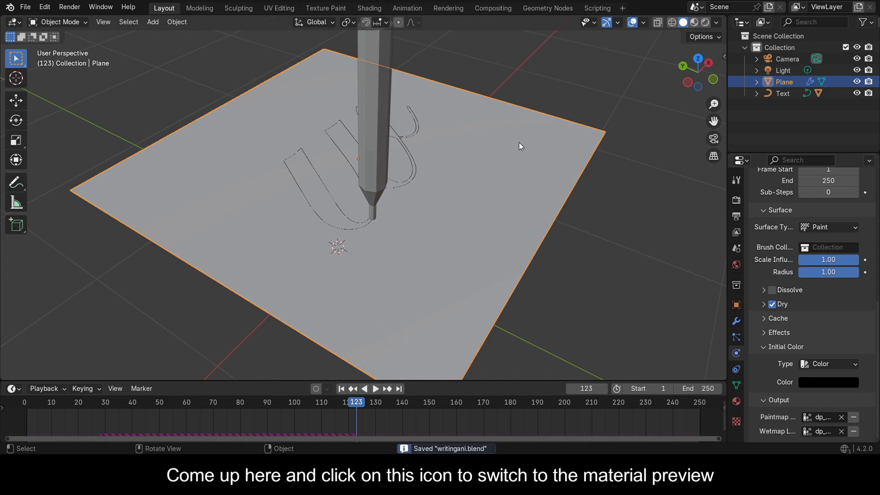
Switch the viewport to material preview, save the file, and turn the enlarged timeline area into a Shader Editor
click(694, 22)
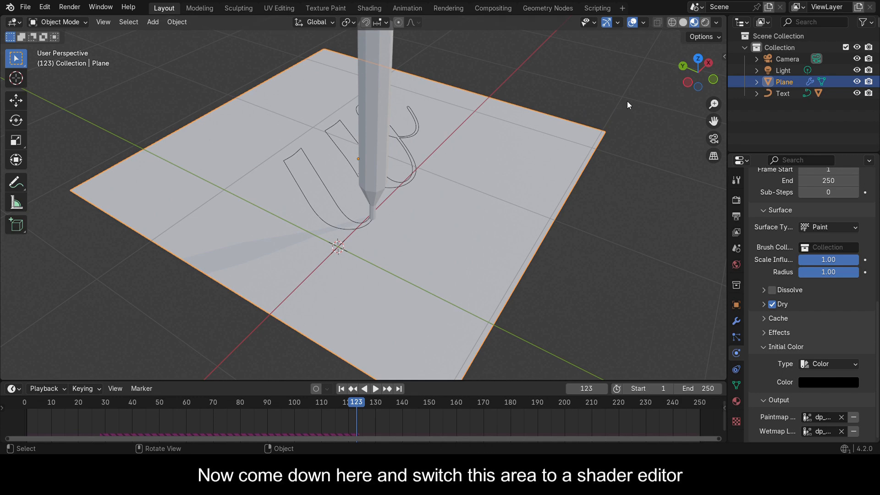
key(ctrl+s)
drag(536, 381, 540, 332)
click(14, 341)
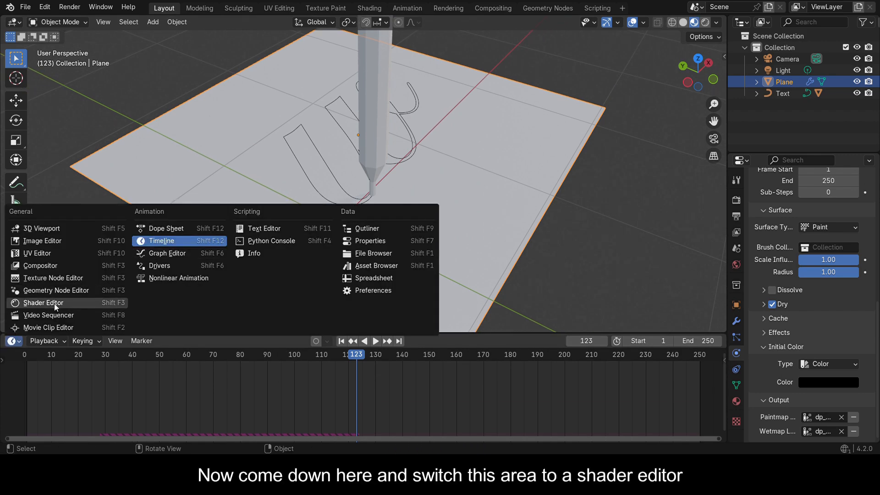
click(45, 303)
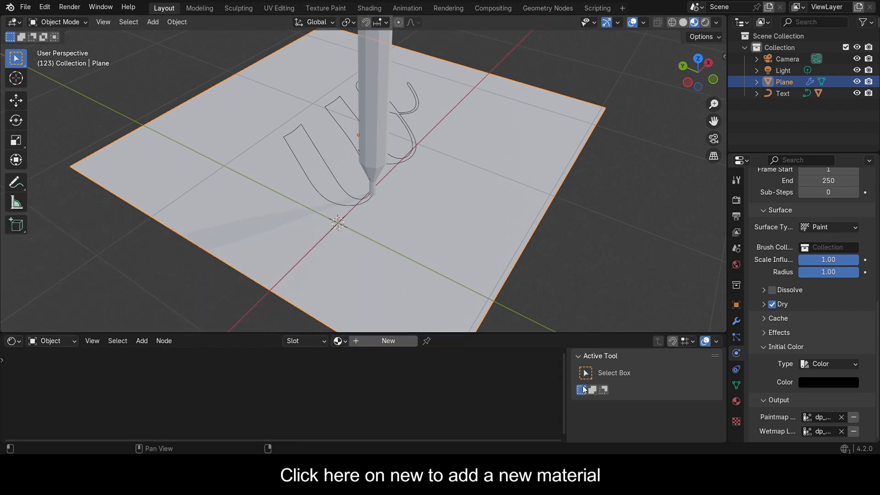
Create a new material on the plane and name it writing
click(357, 341)
scroll(375, 384, up, 5)
middle_drag(395, 381, 367, 388)
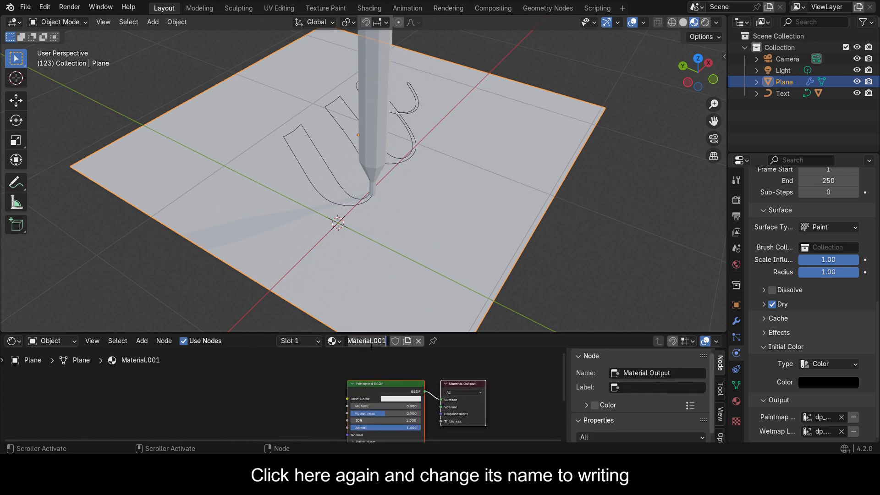
text(writing)
key(Return)
Add an Attribute node beside the Principled BSDF in the writing material
key(shift+a)
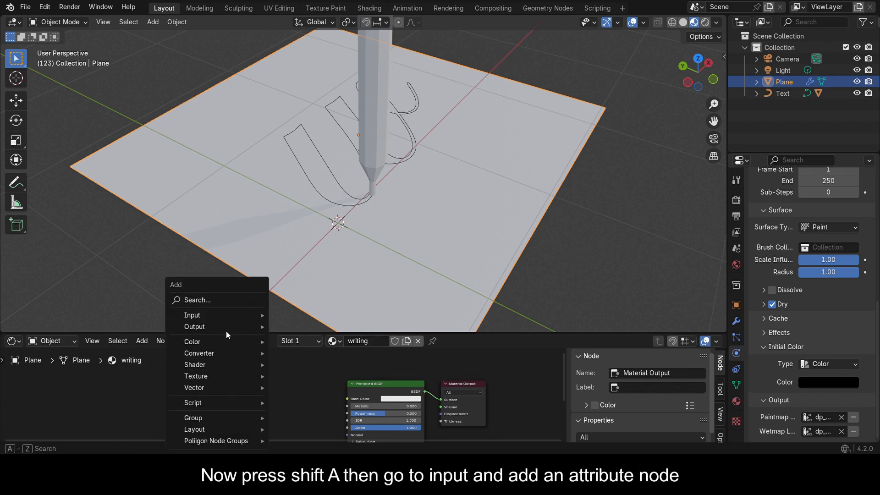
mouse_move(224, 317)
click(321, 110)
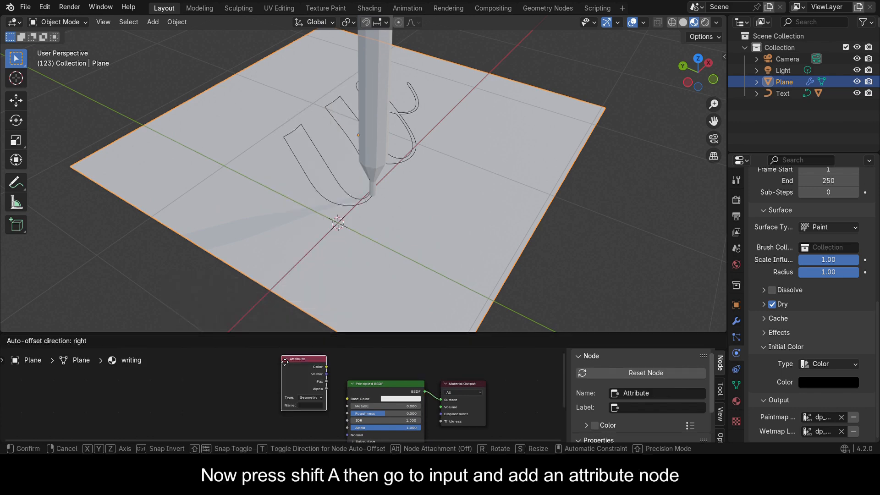
click(284, 370)
scroll(340, 400, down, 1)
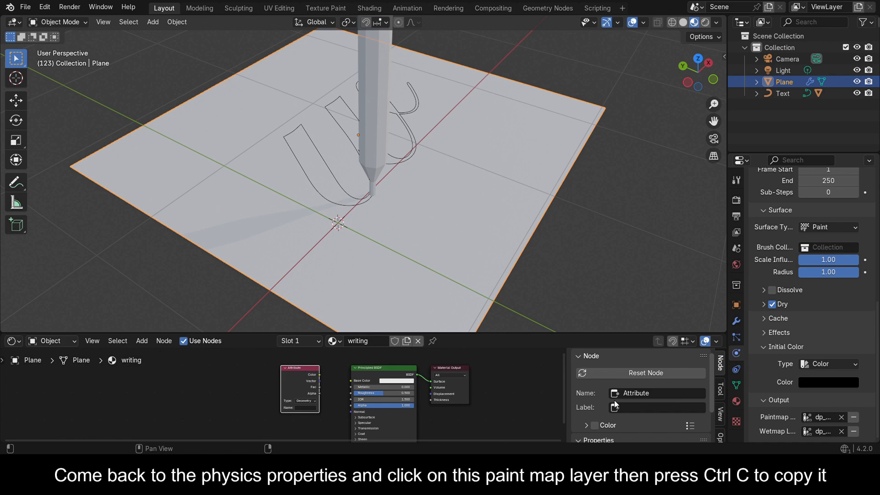
Copy the paintmap layer name dp_paintmap into the Attribute node's name and connect its Color output to Base Color
click(823, 417)
key(ctrl+c)
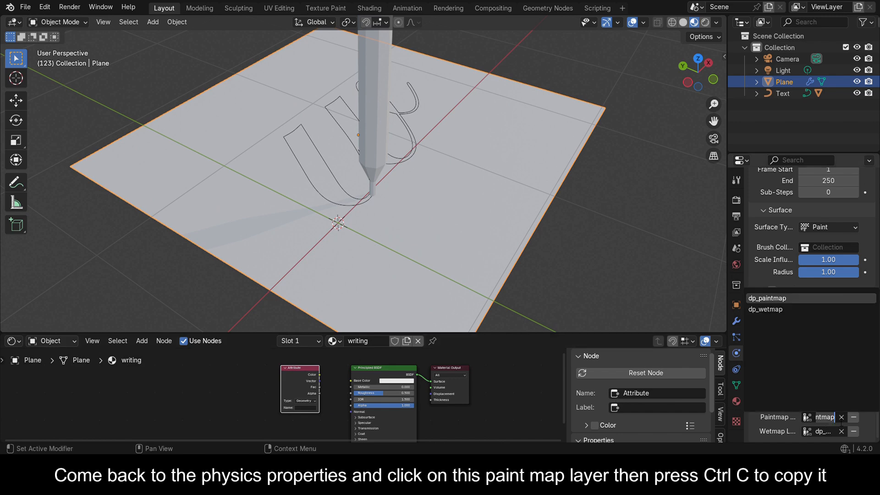
click(479, 396)
scroll(283, 396, up, 3)
scroll(312, 414, up, 2)
click(325, 420)
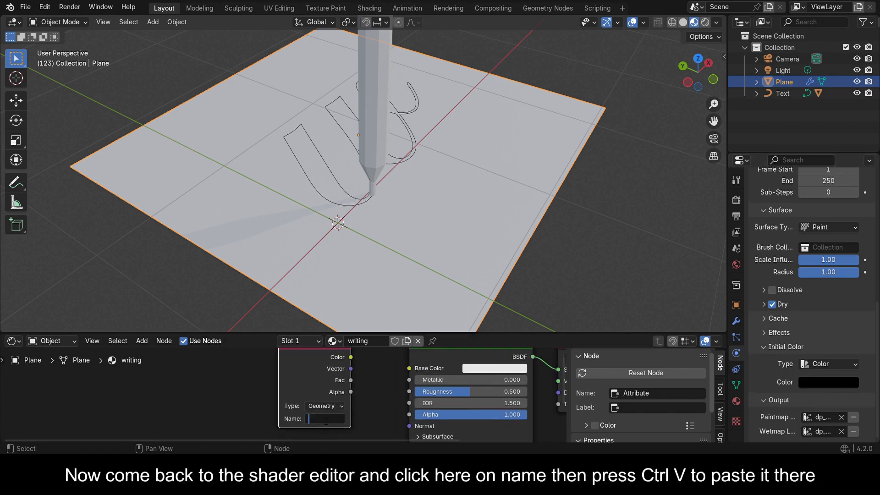
key(ctrl+v)
key(Return)
scroll(362, 416, down, 3)
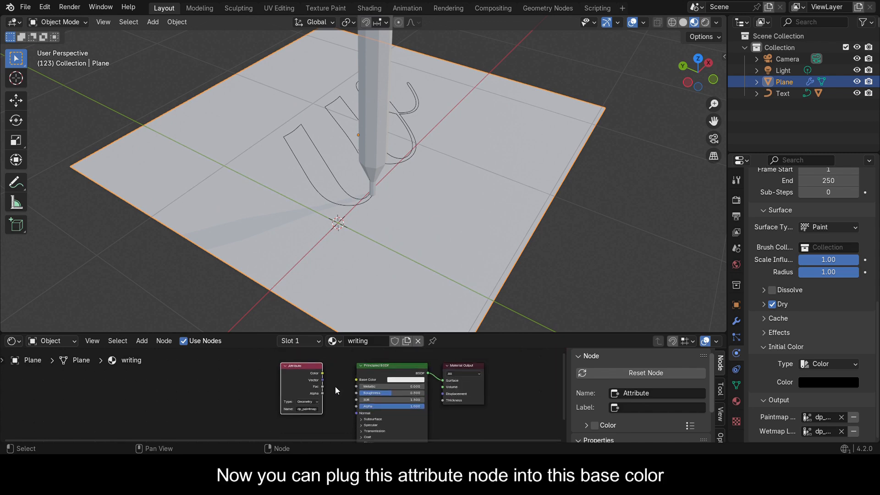
drag(326, 374, 357, 380)
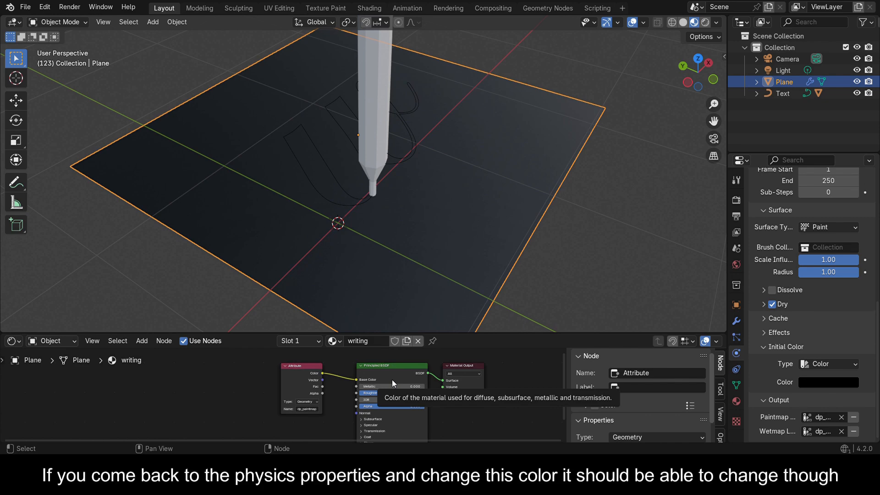
Change the canvas's initial color to white
click(831, 383)
drag(847, 292, 854, 204)
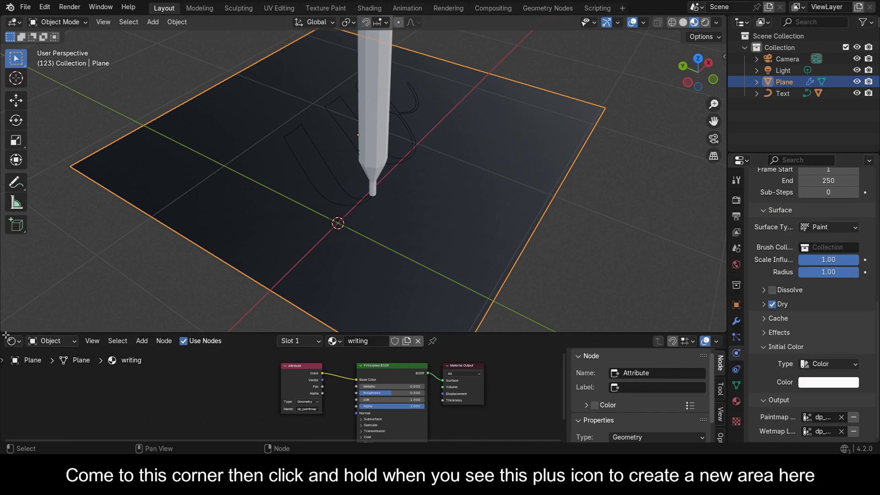
Split off a new area above the Shader Editor, make it a Timeline and move to frame 0
drag(6, 326, 6, 277)
click(13, 284)
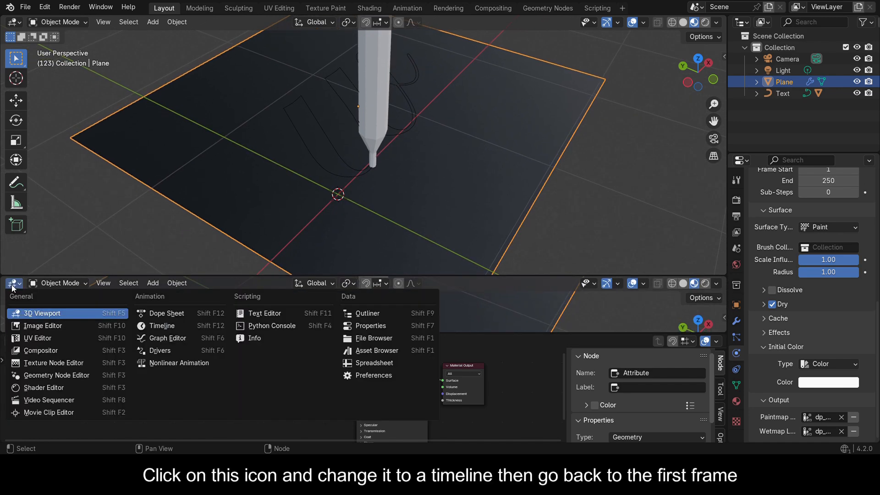
click(163, 325)
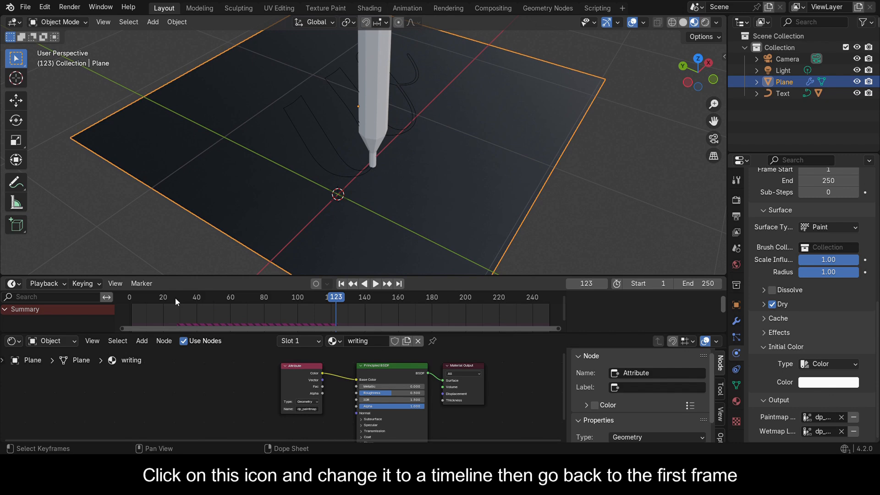
drag(304, 297, 117, 301)
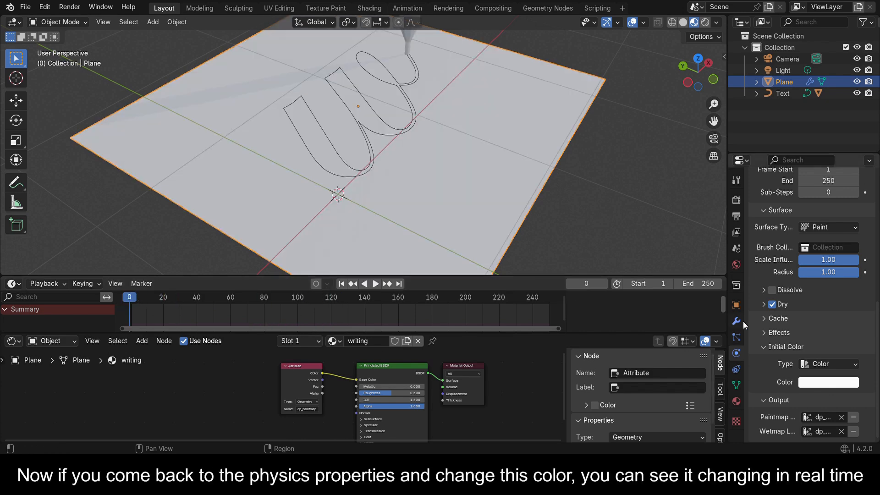
Set the canvas's initial color back to black
click(802, 379)
mouse_move(790, 252)
mouse_down()
mouse_move(779, 234)
mouse_move(822, 256)
mouse_move(790, 252)
mouse_up()
drag(849, 206, 849, 303)
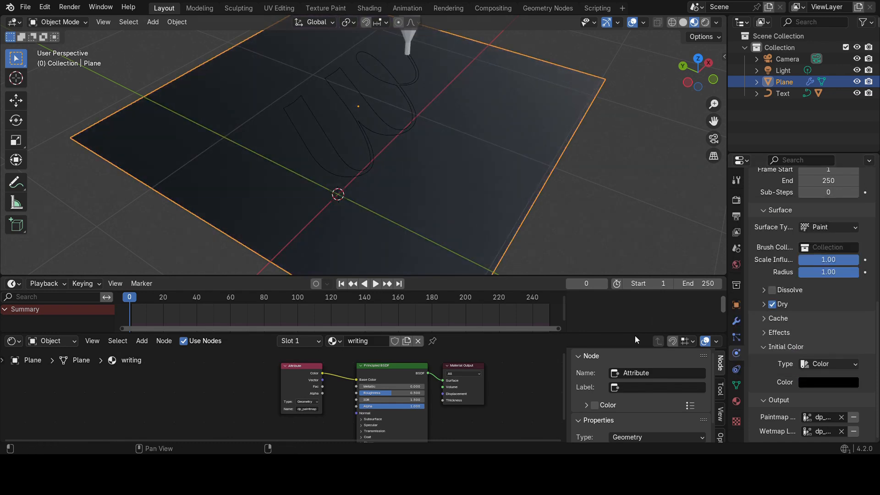
Play the animation briefly, and subdivide the plane's whole mesh with 20 cuts, returning to Object Mode
key(space)
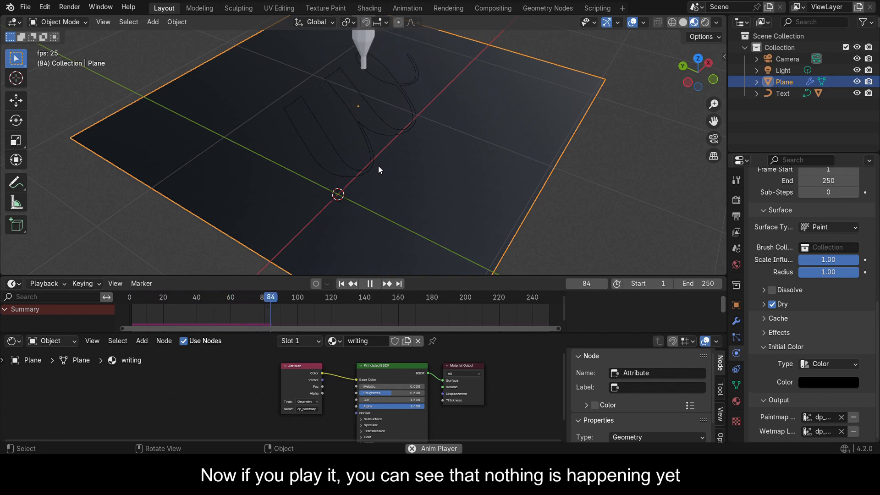
key(space)
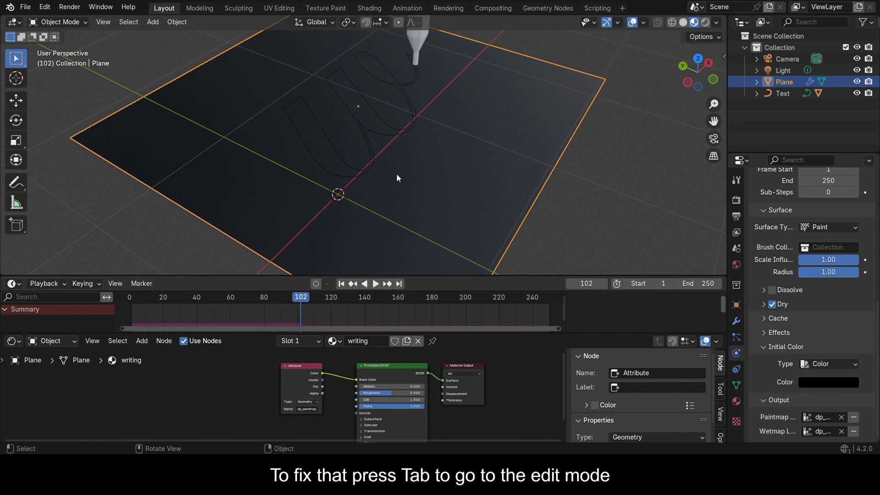
key(Tab)
middle_drag(421, 180, 460, 113)
right_click(460, 112)
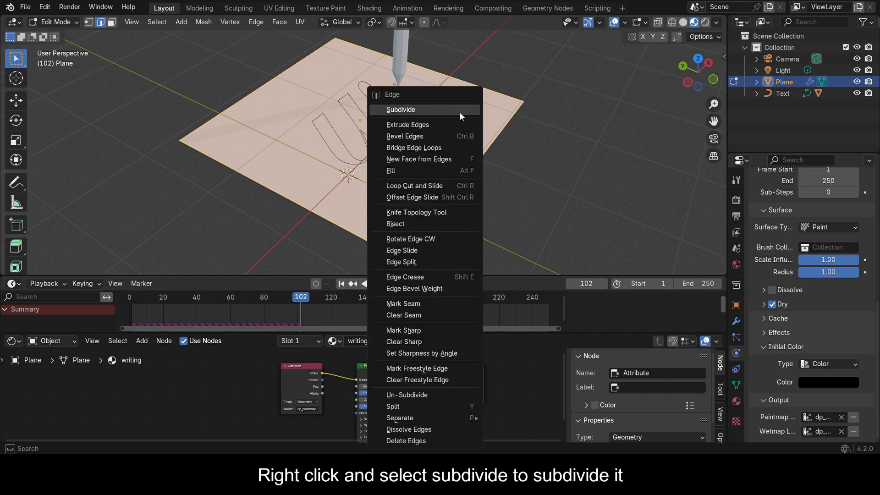
click(460, 112)
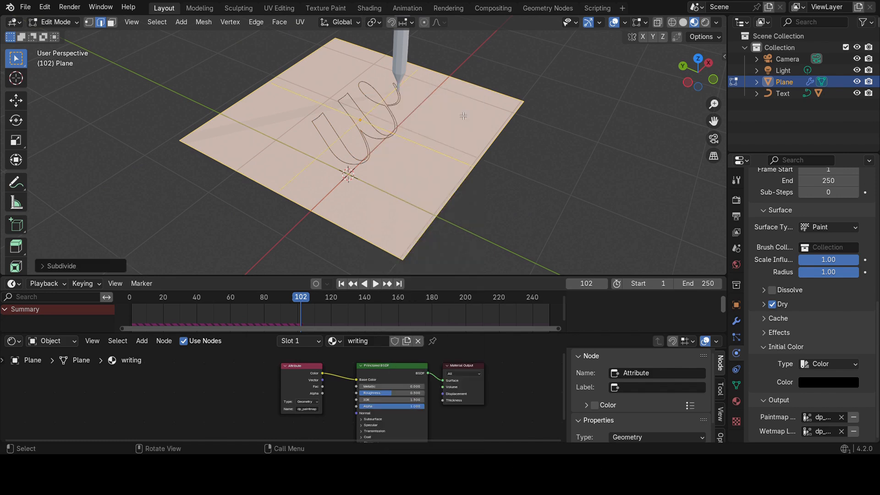
click(43, 265)
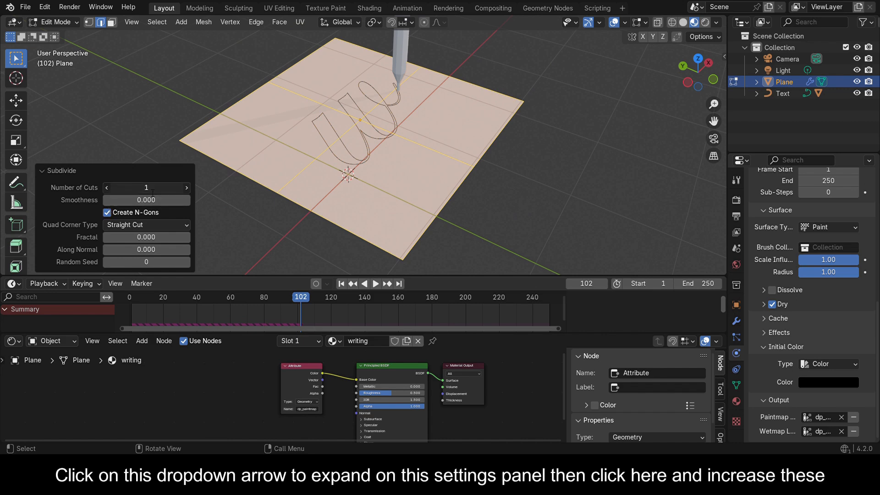
text(2)
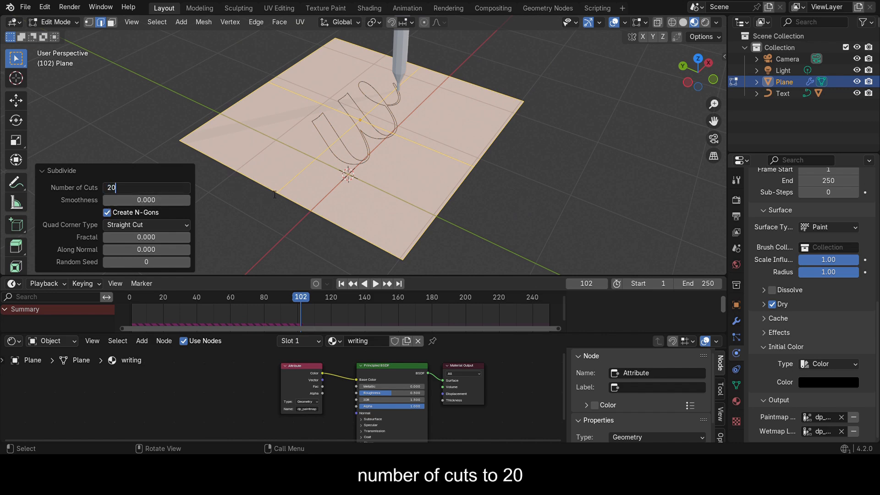
text(0)
key(Return)
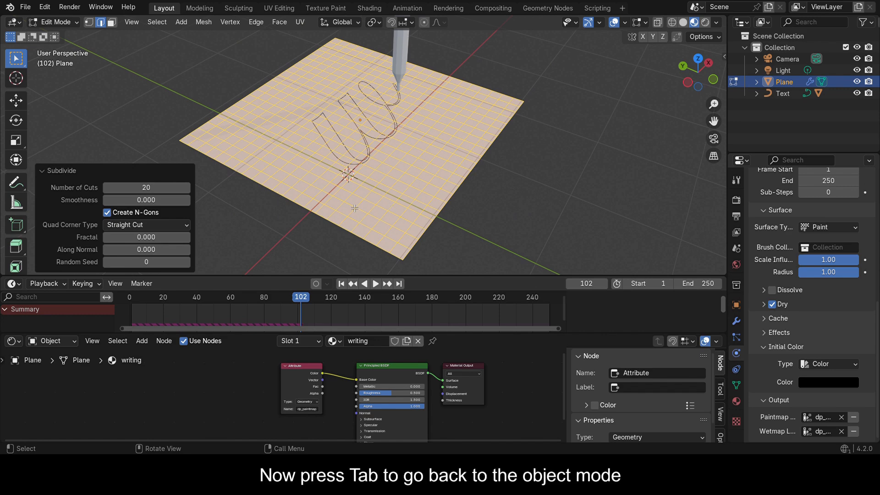
key(Tab)
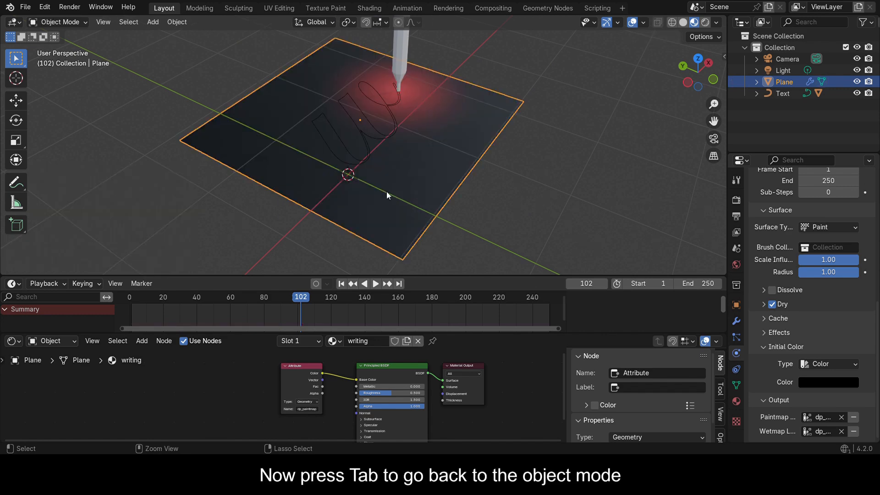
Play the animation, and reduce the pen brush's proximity distance to 0.2 in its Dynamic Paint source settings
key(space)
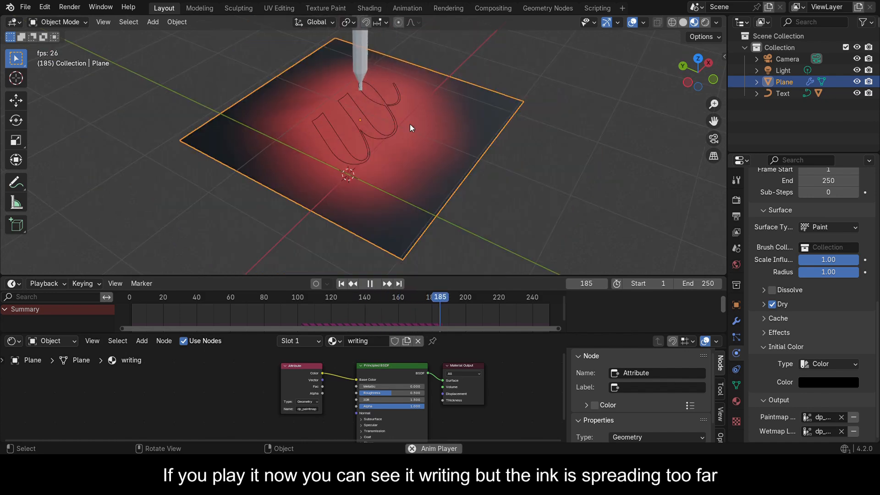
key(space)
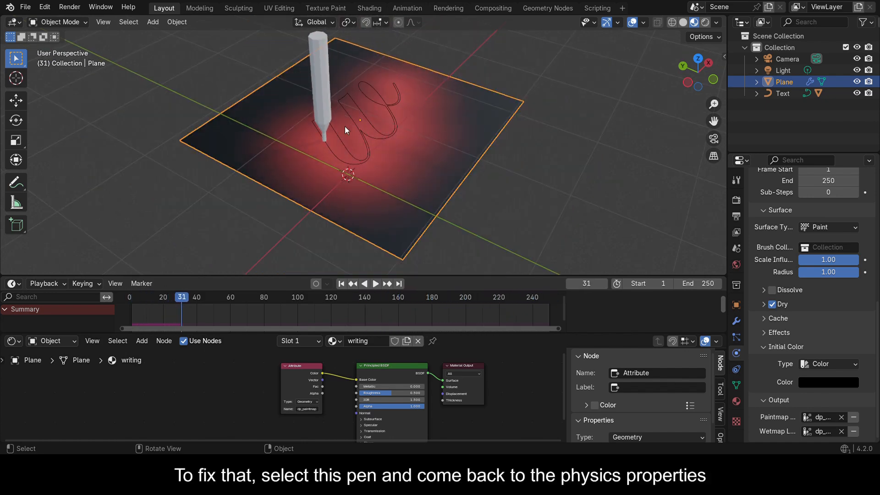
click(313, 81)
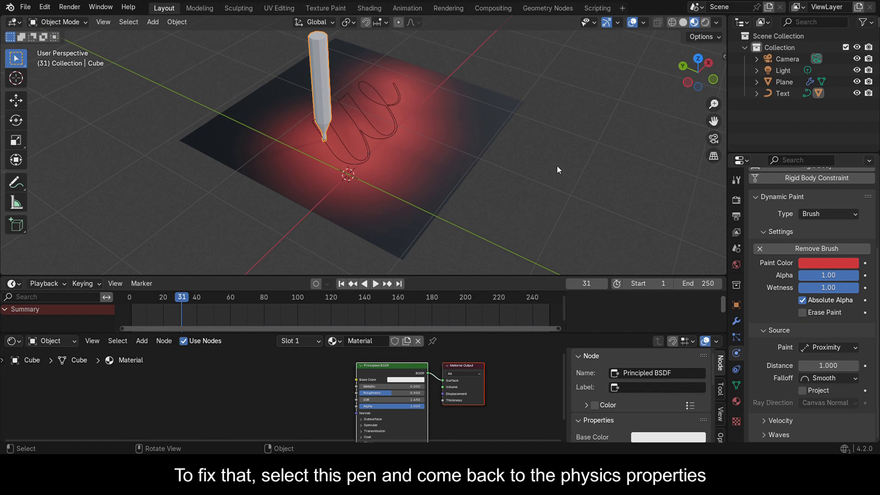
drag(828, 366, 814, 366)
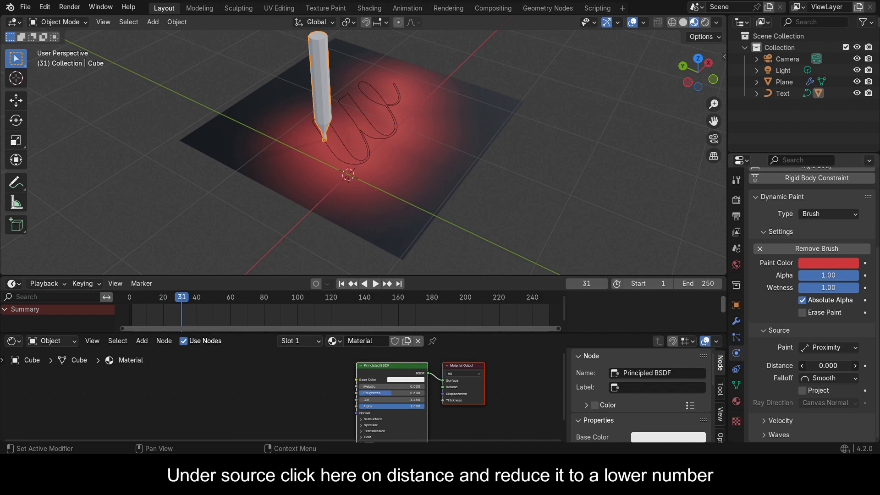
drag(828, 366, 826, 365)
Play the animation from frame 0 to check how far the paint spreads around the letter
click(125, 297)
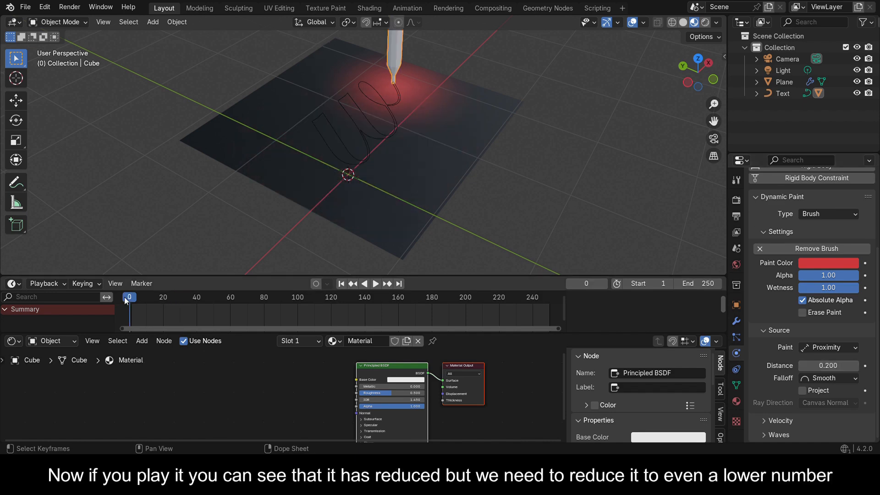
key(space)
scroll(444, 166, up, 2)
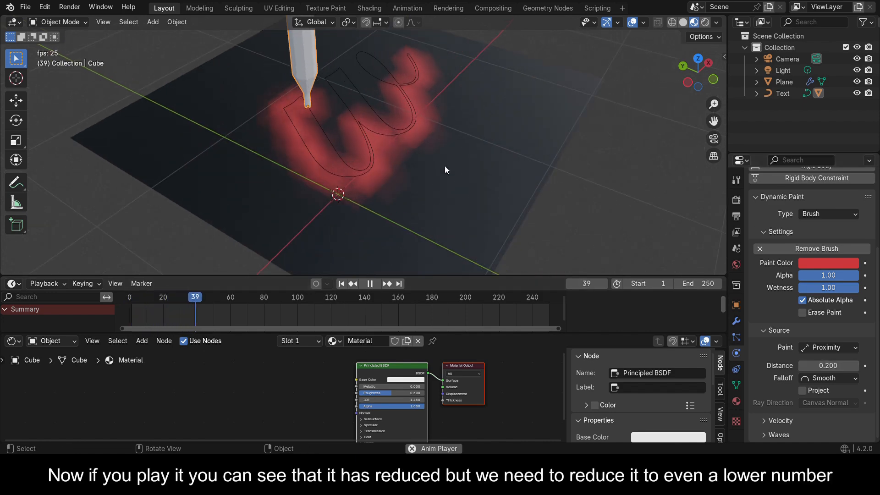
key(space)
key(space)
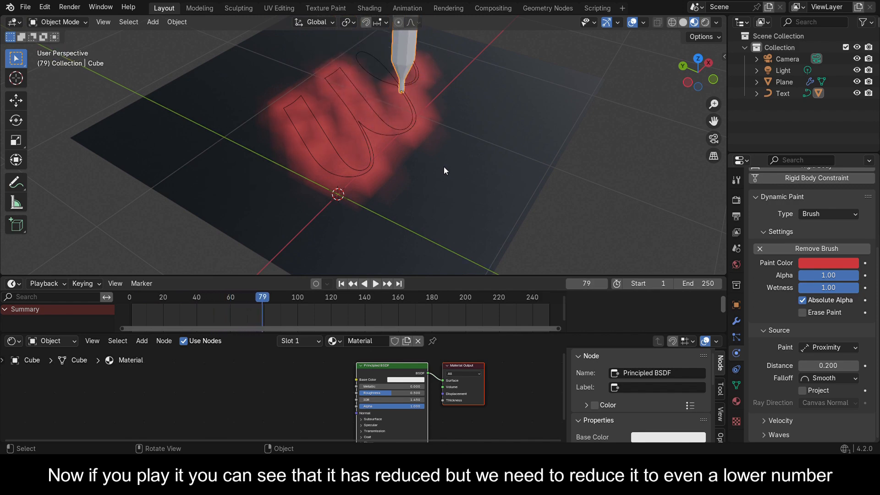
key(space)
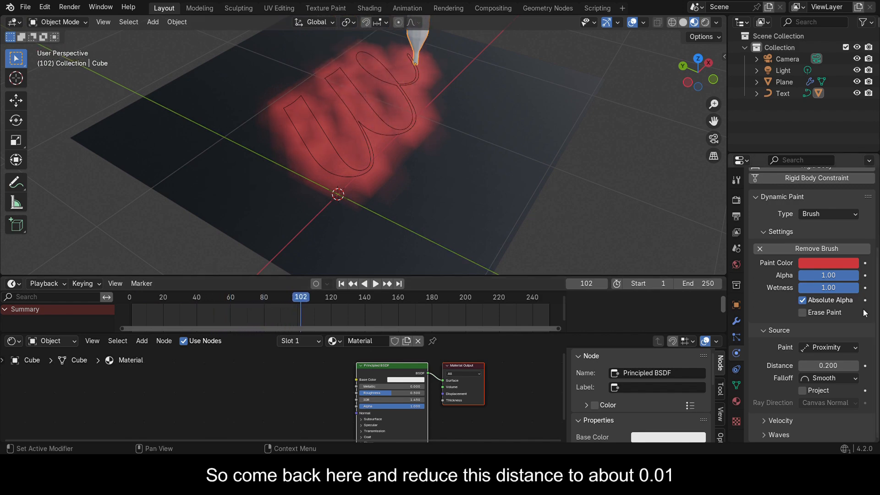
Set the pen brush's proximity distance to 0.01 and replay the animation from frame 0
click(834, 366)
text(0.1)
key(Return)
click(128, 299)
key(space)
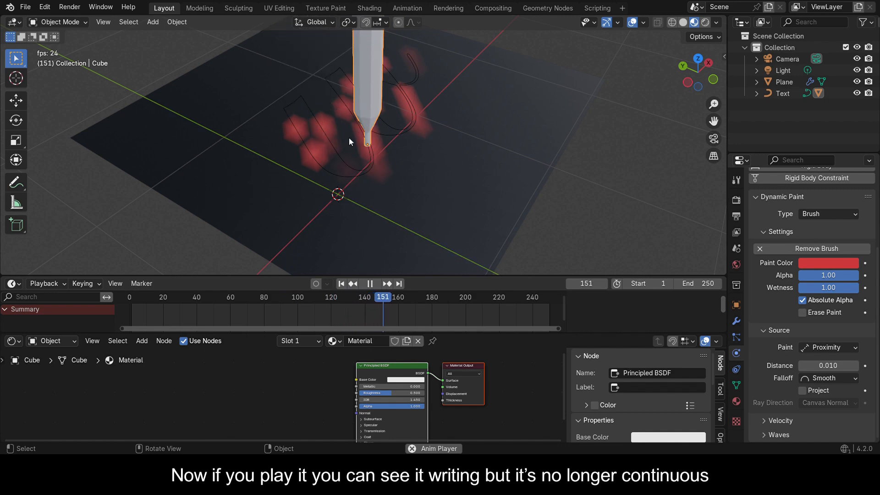
key(space)
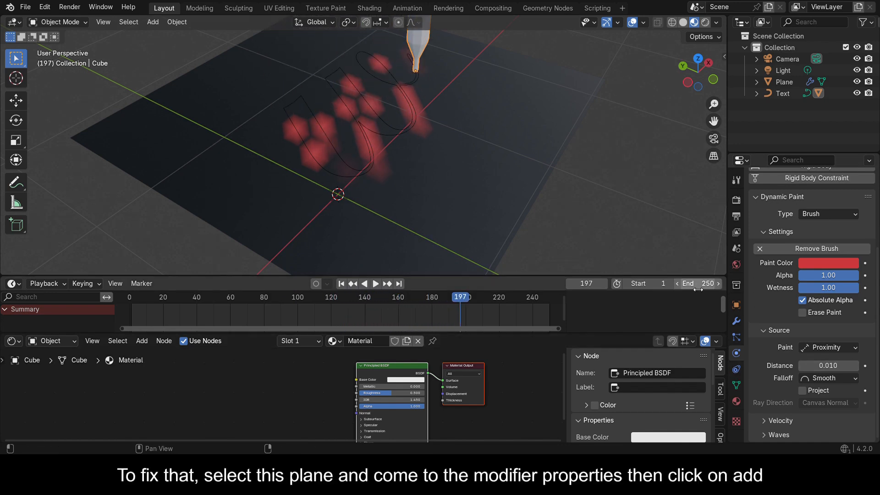
Save the file and add a Subdivision Surface modifier to the plane
key(ctrl+s)
click(503, 206)
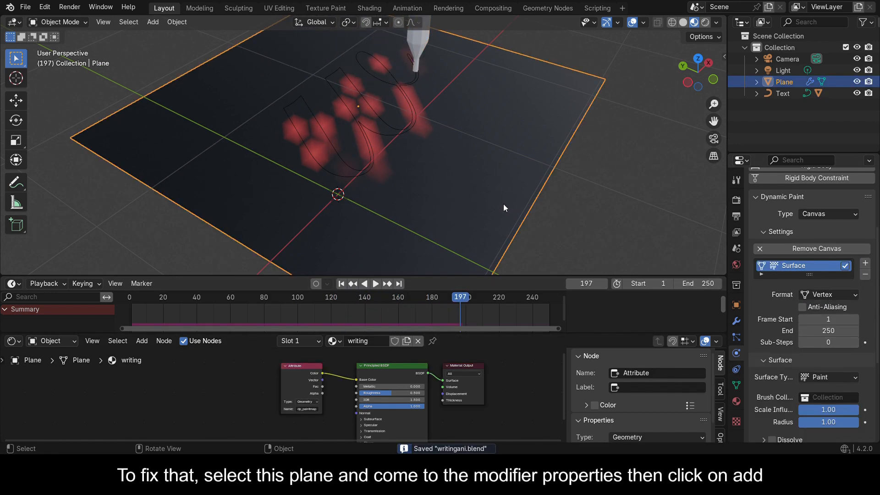
click(736, 321)
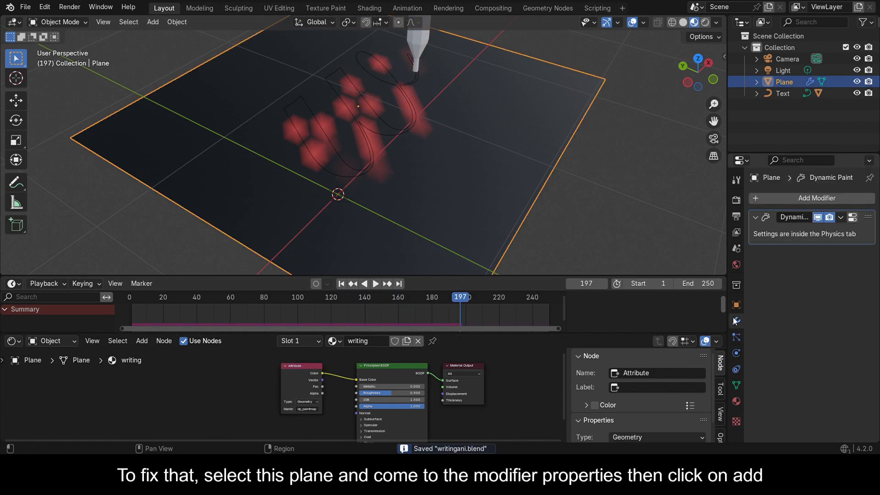
click(803, 198)
mouse_move(778, 197)
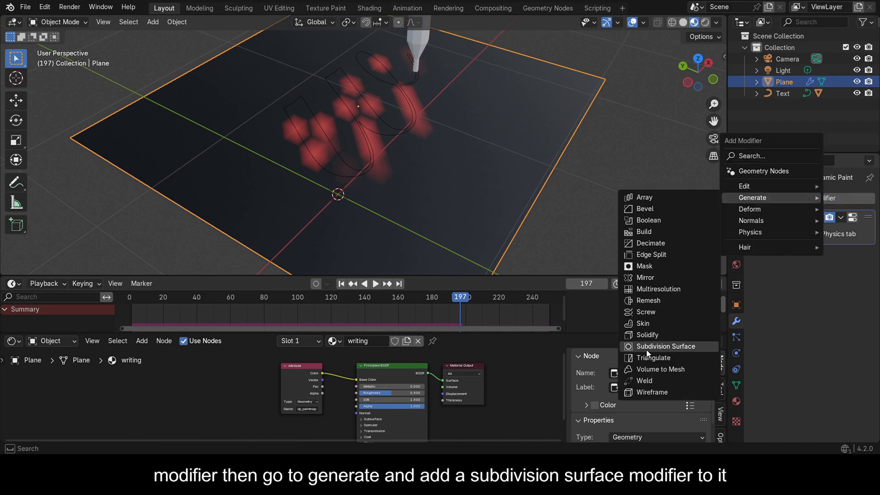
click(659, 346)
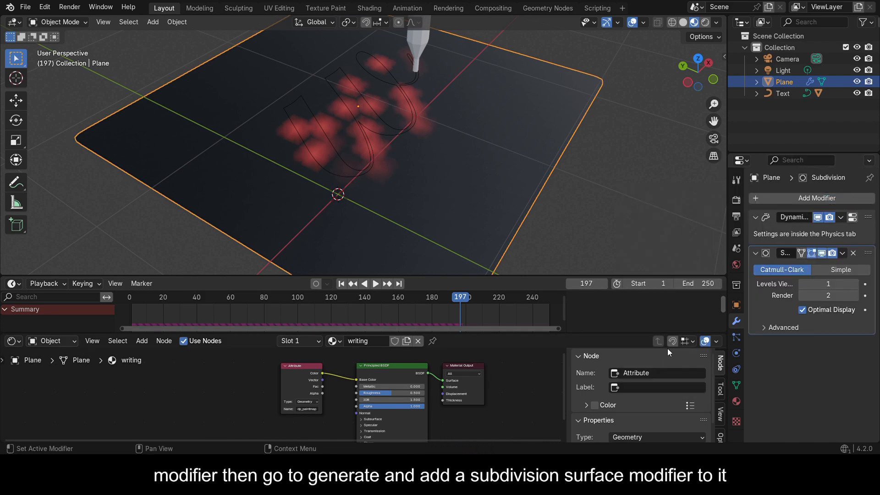
Place the Subdivision modifier above Dynamic Paint, set it to Simple with 5 viewport levels, and replay from frame 0
drag(858, 255, 853, 215)
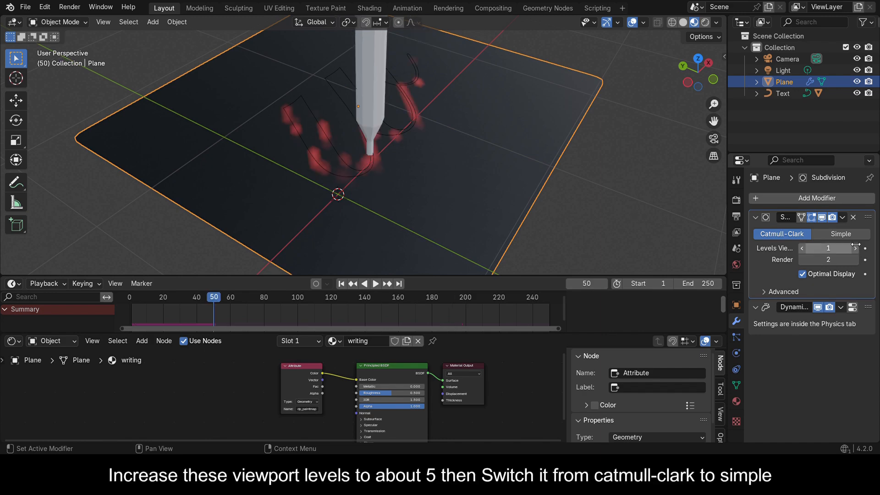
drag(855, 247, 870, 248)
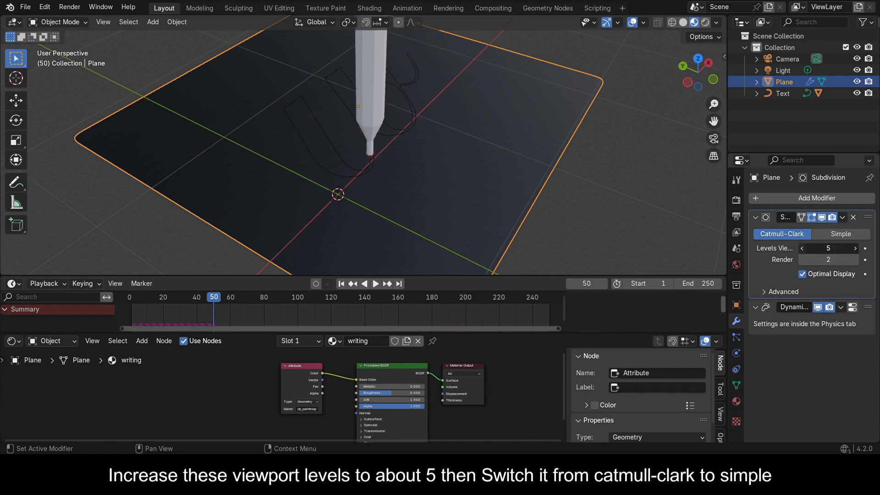
click(846, 233)
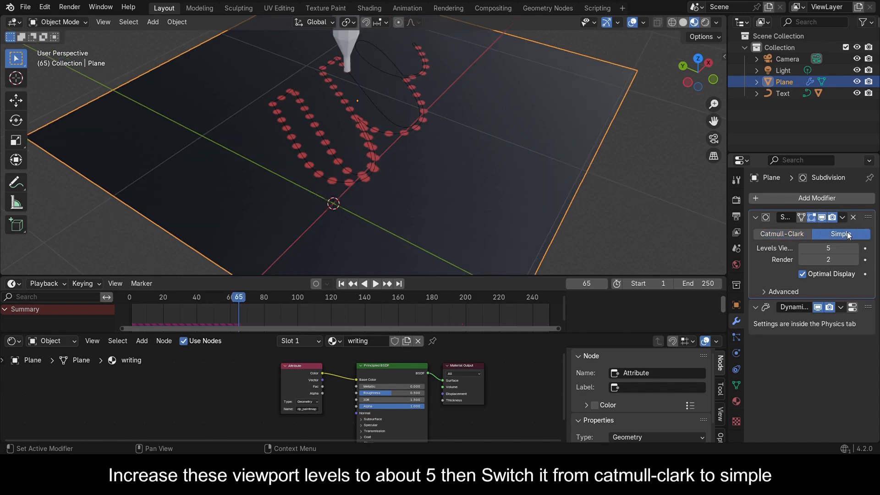
click(127, 301)
key(space)
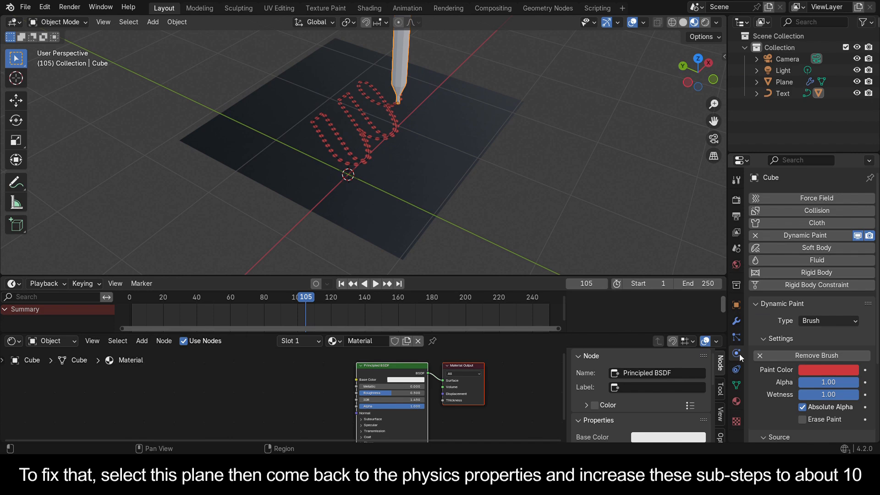
Set the sub-steps of the plane's Dynamic Paint canvas to 10
scroll(778, 401, down, 4)
click(418, 156)
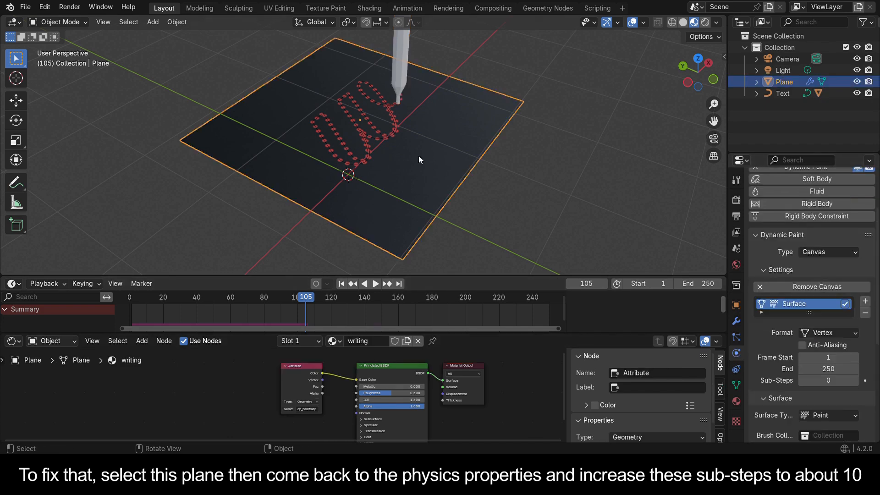
scroll(864, 331, down, 3)
drag(827, 312, 841, 313)
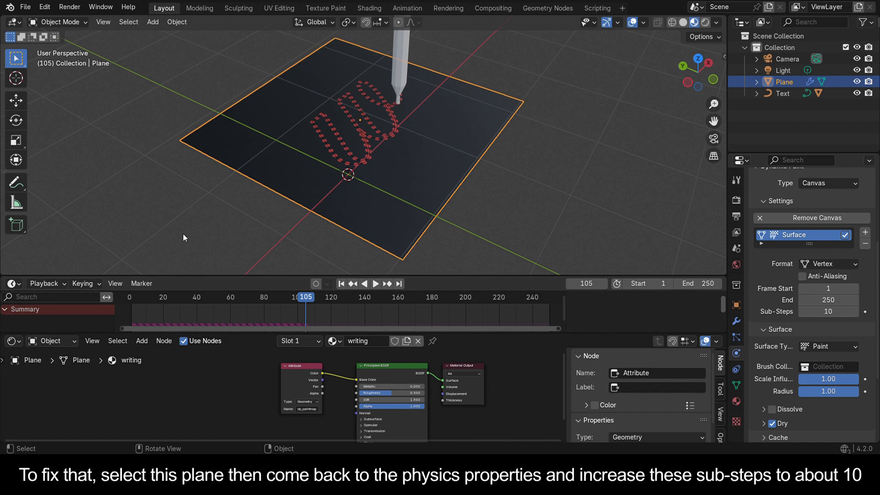
Play the animation from frame 0 and inspect the smoothness of the painted stroke up close
click(129, 297)
key(space)
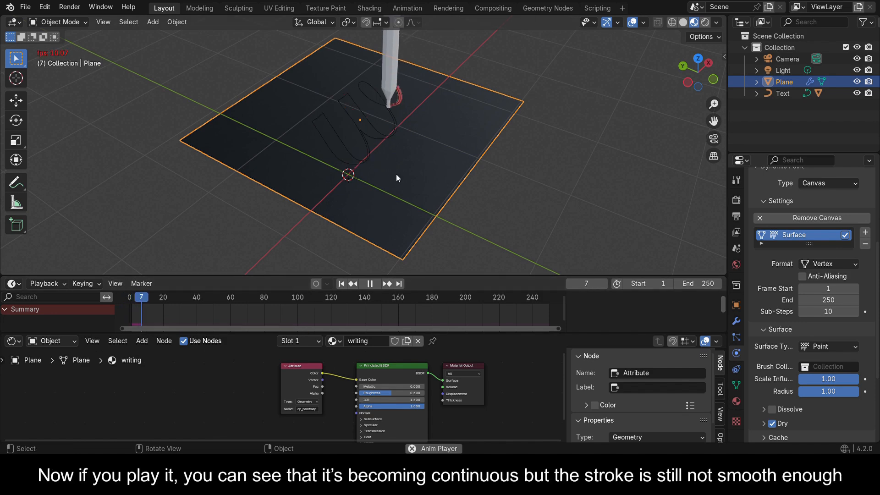
scroll(413, 138, up, 5)
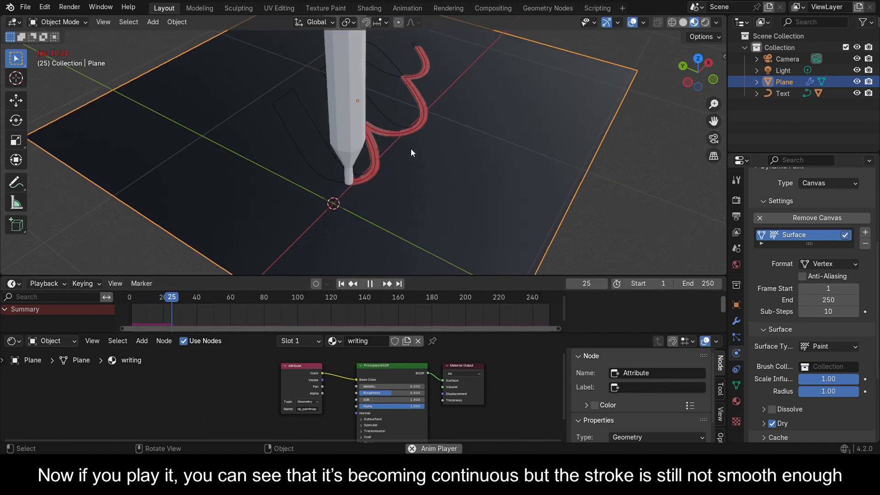
key(space)
scroll(337, 181, up, 5)
key(space)
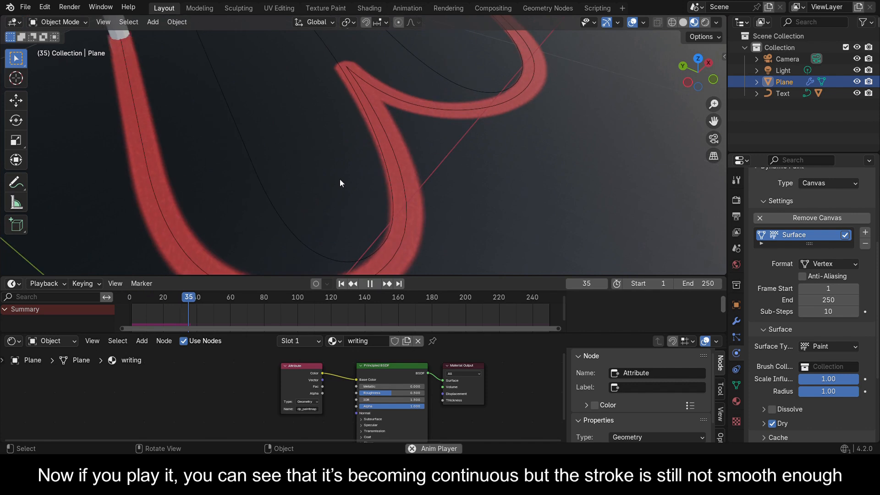
key(space)
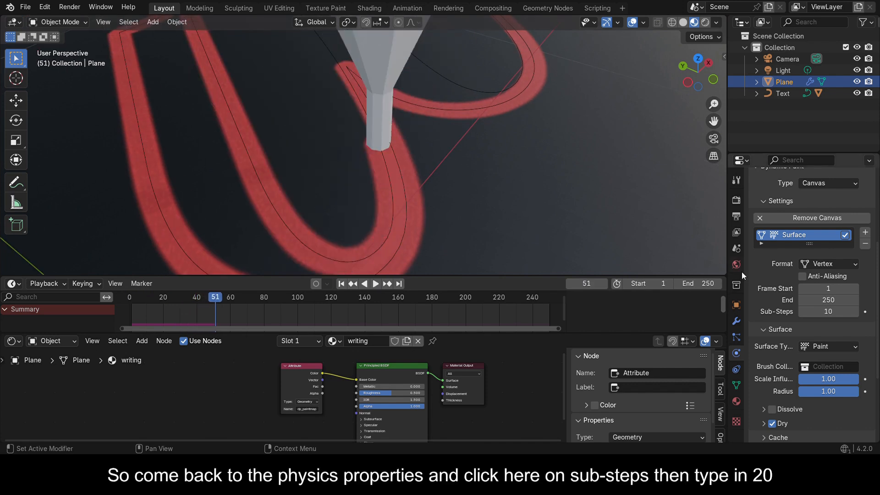
Set the canvas's sub-steps to 20 and replay the animation from the start
click(844, 311)
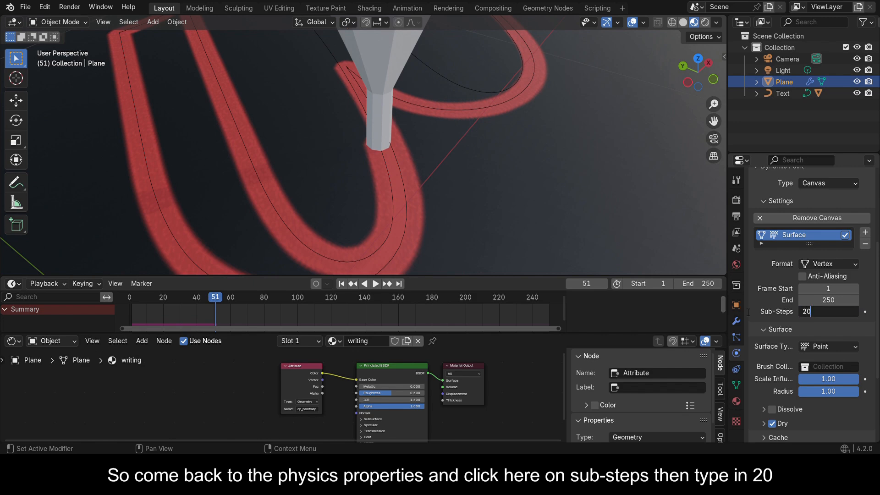
key(Return)
key(shift+Left)
key(space)
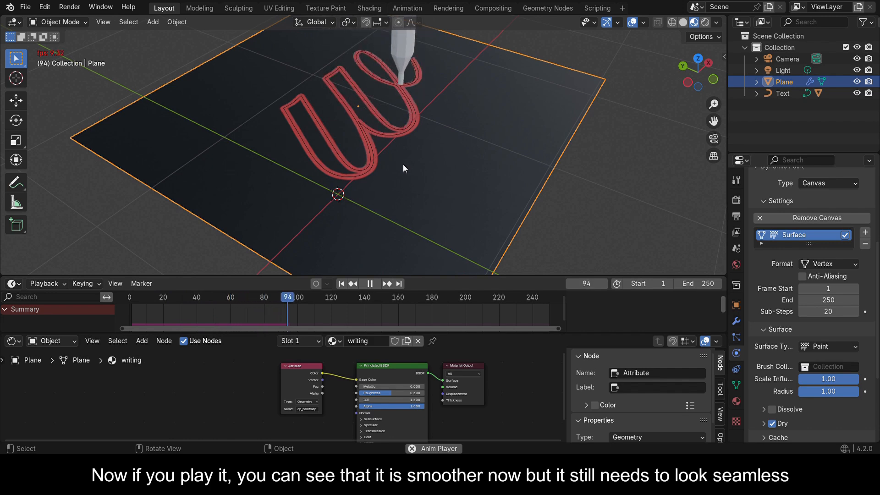
key(space)
Hide the viewport overlays and examine the painted letter's stroke up close
scroll(376, 144, up, 5)
scroll(376, 144, down, 4)
click(632, 22)
scroll(369, 141, up, 4)
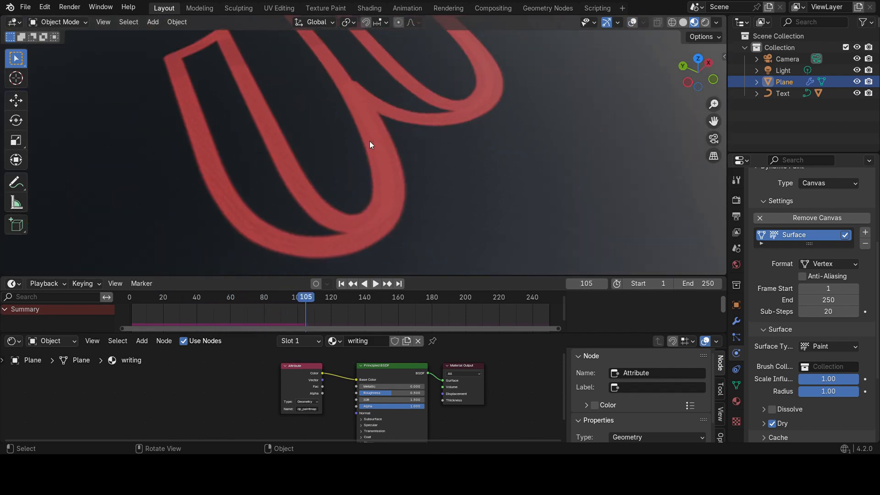
Enable anti-aliasing on the plane's Dynamic Paint canvas, return to the first frame and save the file
scroll(290, 193, down, 2)
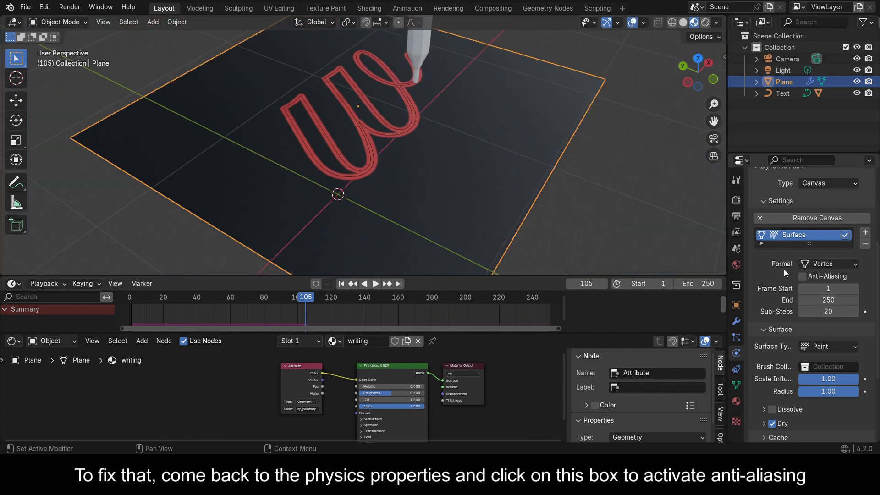
click(802, 277)
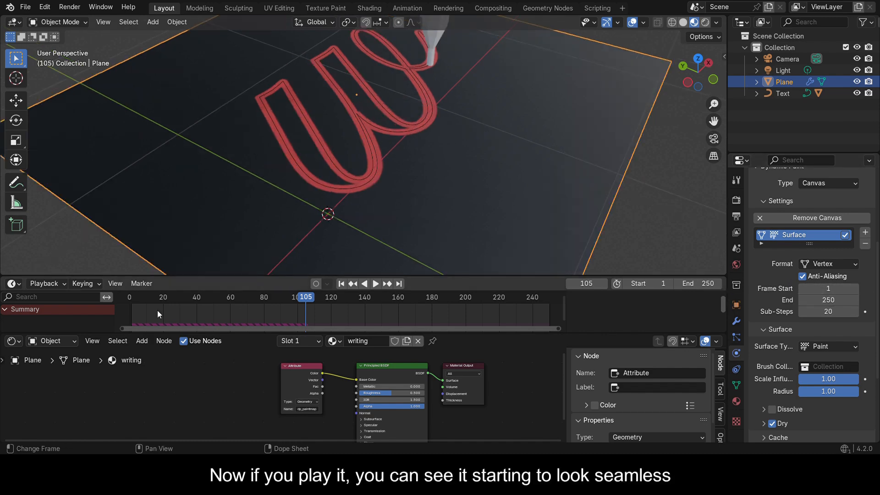
key(shift+Left)
key(ctrl+s)
Play the animation and inspect the anti-aliased stroke up close with the viewport overlays hidden
key(space)
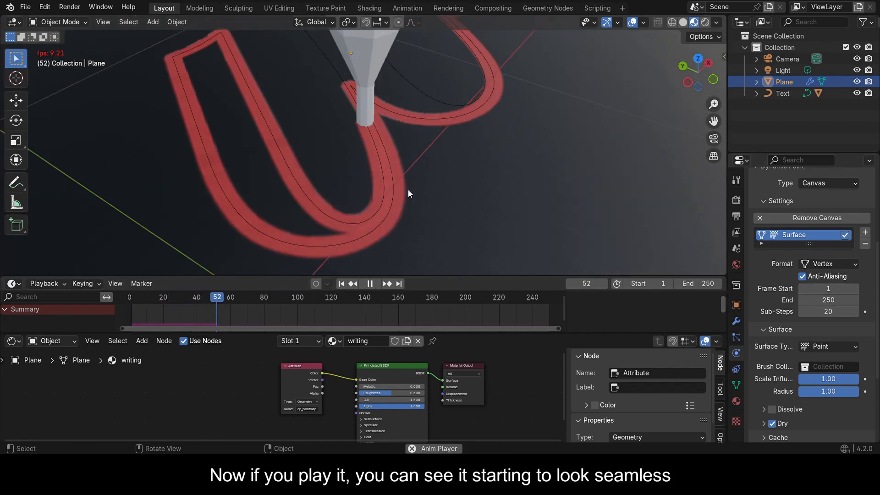
key(space)
scroll(394, 199, up, 4)
key(shift+alt+z)
scroll(223, 167, down, 2)
scroll(370, 157, down, 5)
key(space)
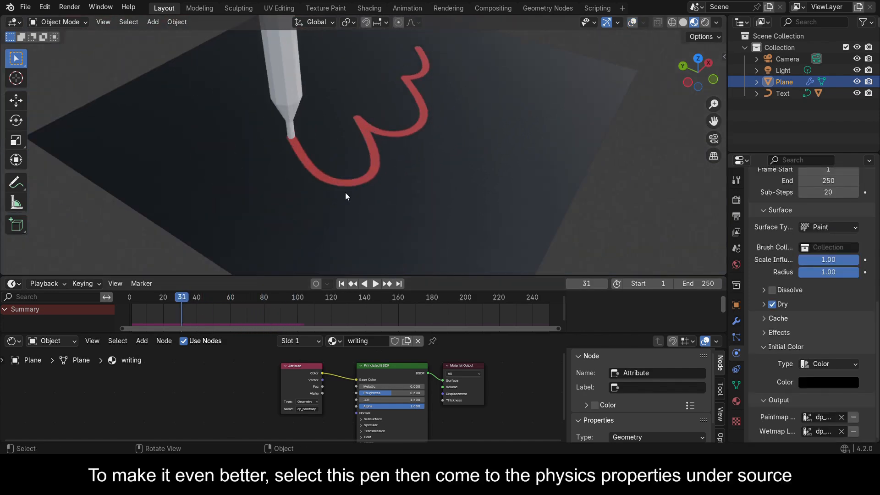
Select the pen, show the overlays again and set its Dynamic Paint brush's proximity distance to 0.005
middle_drag(345, 191, 373, 177)
scroll(417, 76, up, 3)
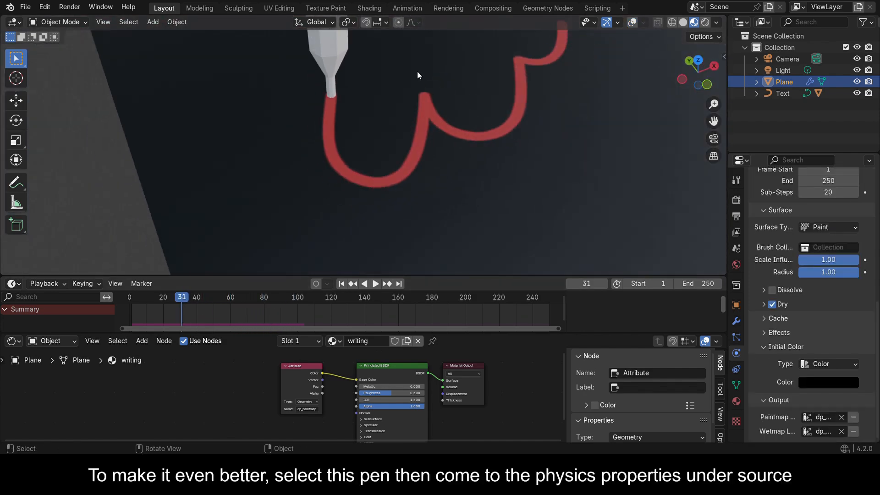
click(327, 60)
key(shift+alt+z)
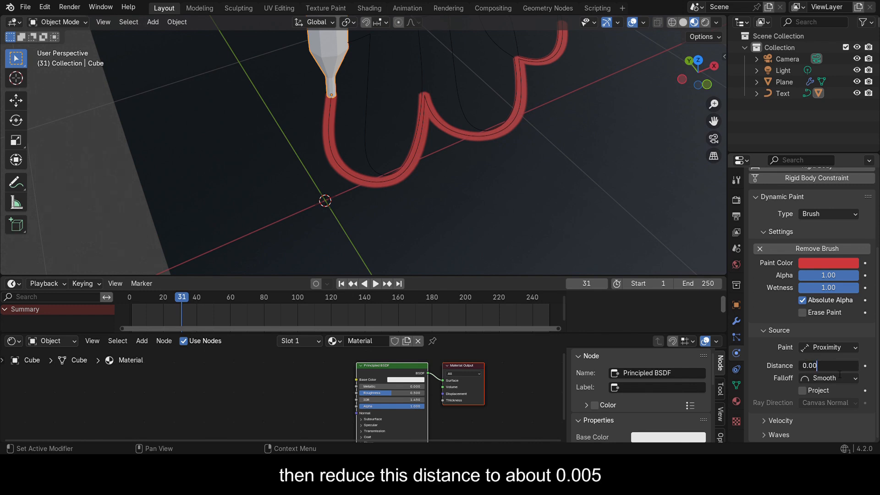
key(Return)
Save the file and play the animation from frame 0 to view the thinner painted stroke
click(126, 298)
key(space)
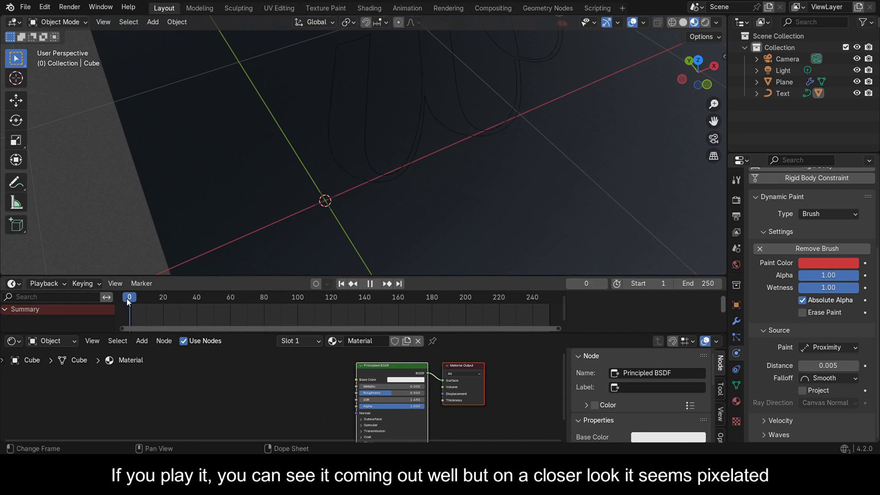
key(ctrl+s)
key(space)
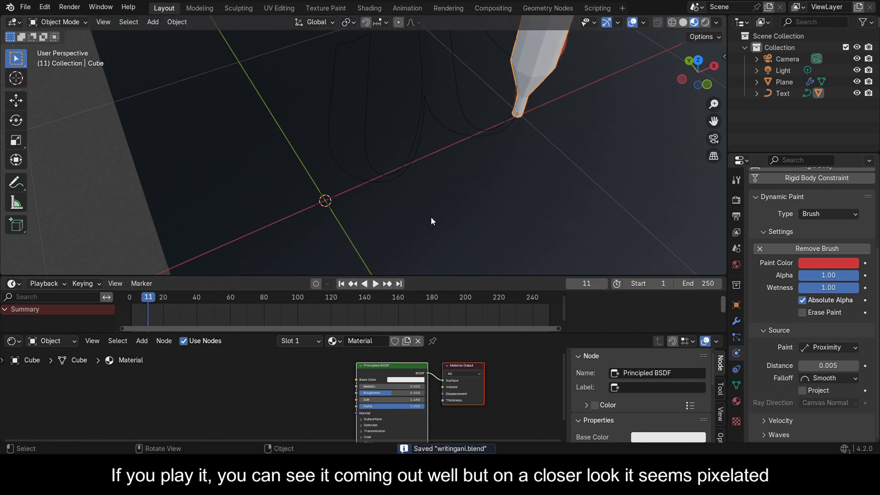
middle_drag(430, 217, 452, 209)
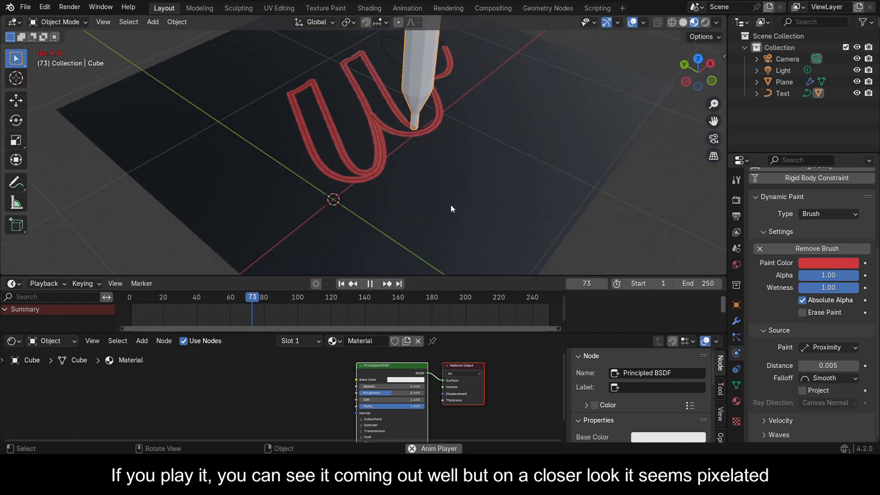
Stop playback, hide the viewport overlays and examine the painted letter's stroke for pixelation
key(space)
scroll(323, 232, up, 6)
mouse_move(323, 231)
middle_down()
mouse_move(348, 193)
mouse_move(329, 220)
middle_up()
scroll(330, 220, down, 6)
click(632, 23)
middle_drag(531, 151, 493, 180)
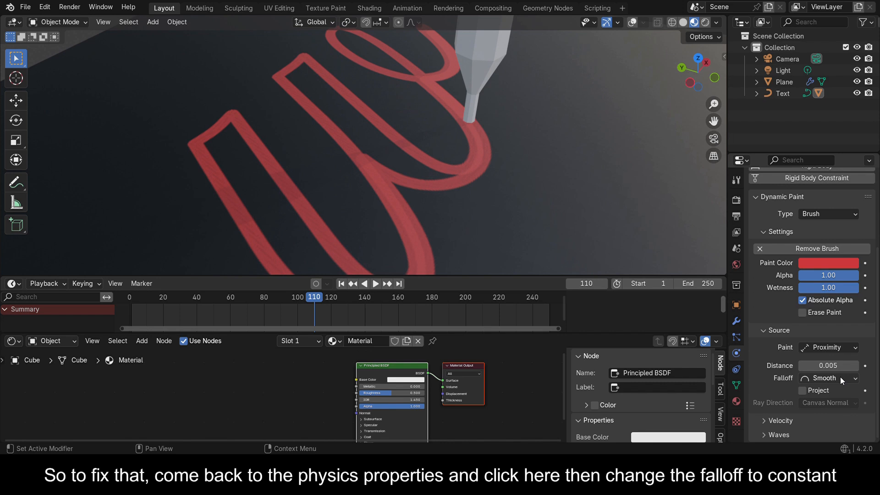
Set the pen brush's proximity falloff to Constant and replay the animation from near the start
click(840, 377)
click(832, 404)
click(137, 300)
key(space)
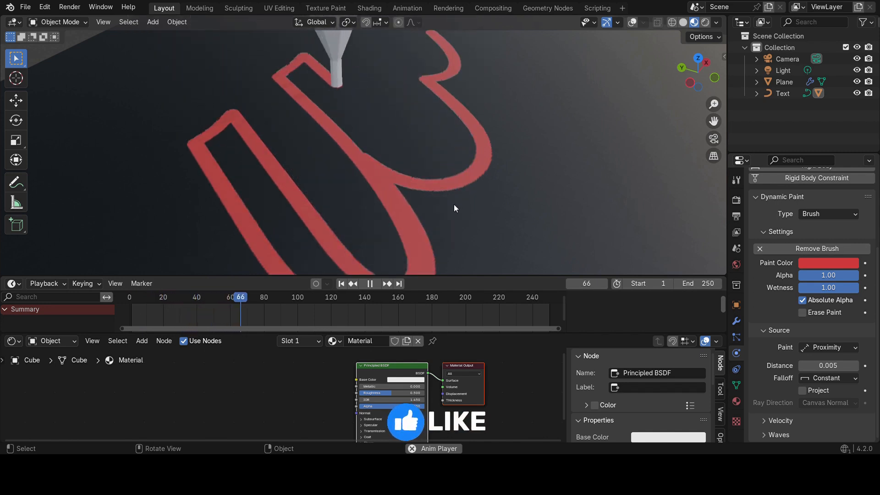
Stop playback and examine the edges and colour of the constant-falloff stroke up close
scroll(454, 204, down, 2)
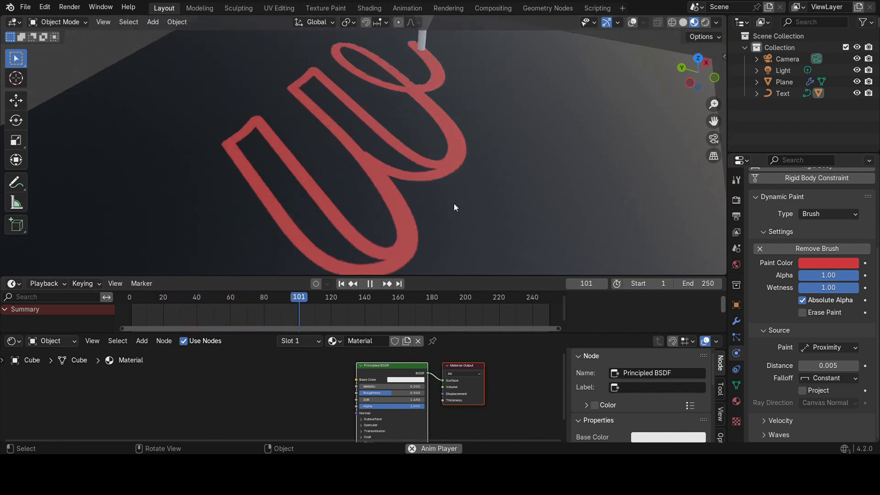
key(space)
scroll(366, 221, up, 6)
scroll(366, 225, down, 7)
scroll(362, 234, up, 5)
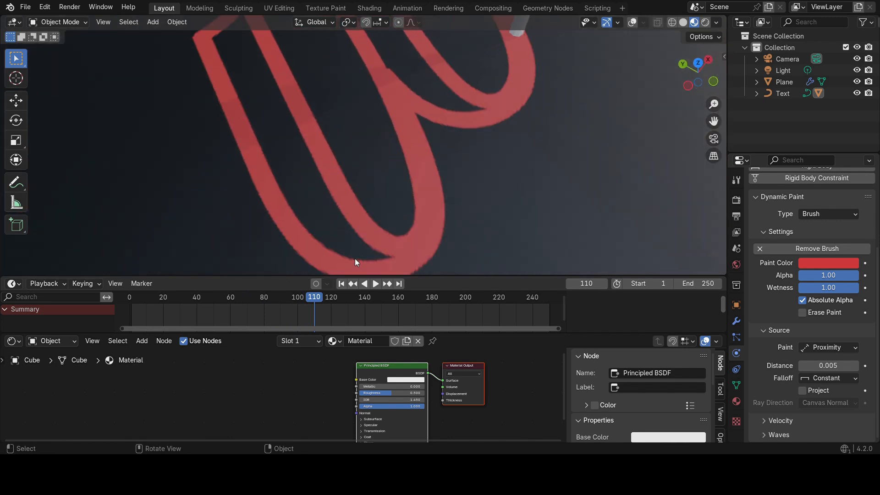
scroll(354, 259, down, 5)
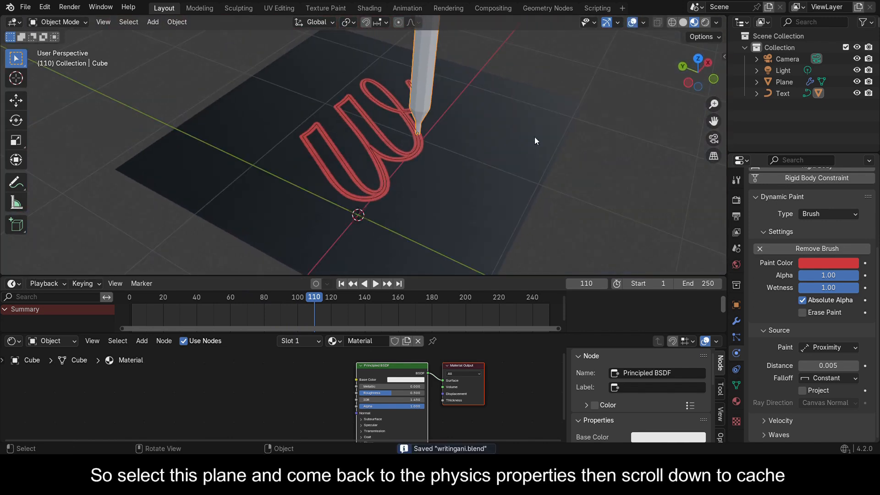
Select the plane and bake its Dynamic Paint canvas cache
click(534, 140)
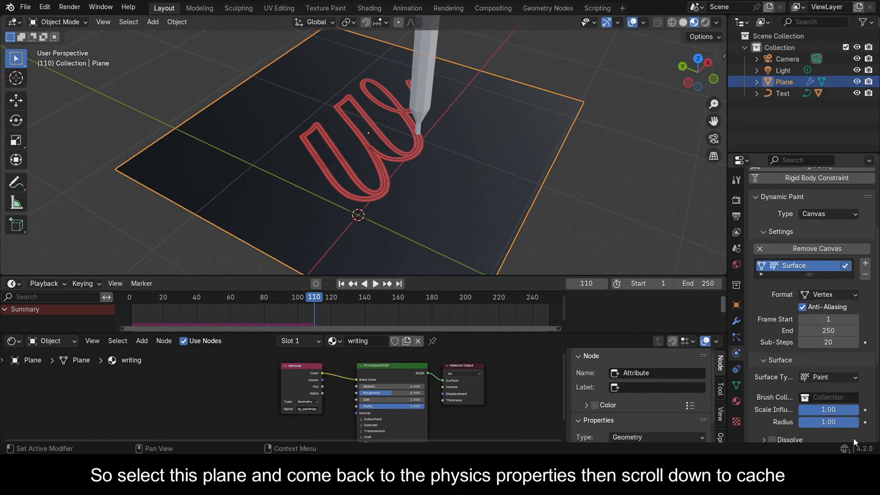
scroll(832, 378, down, 8)
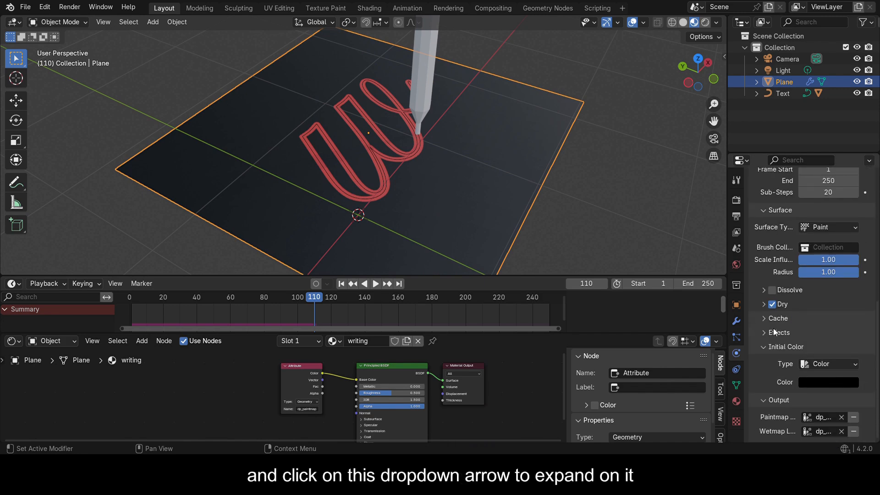
click(763, 318)
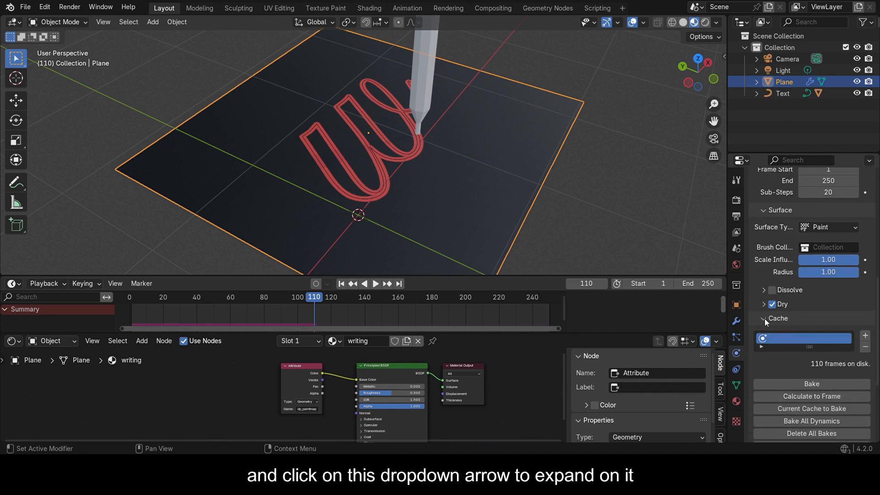
click(812, 383)
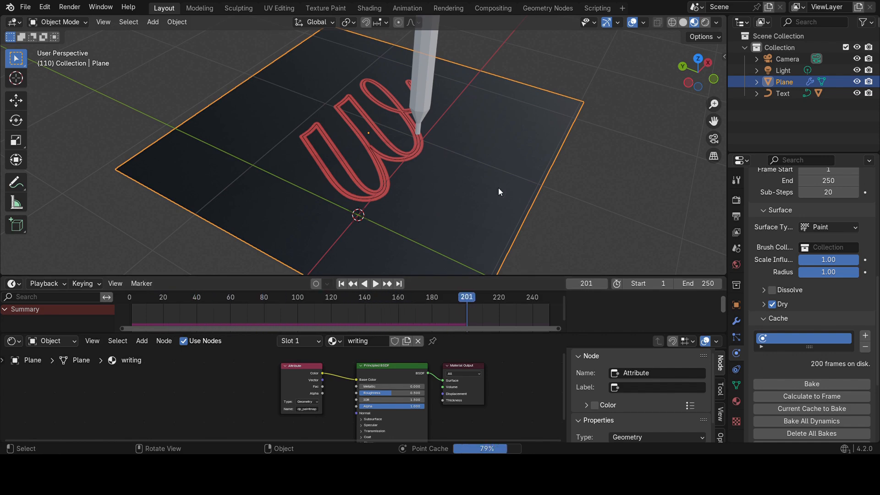
Save the file and play the baked writing animation from the start
key(ctrl+s)
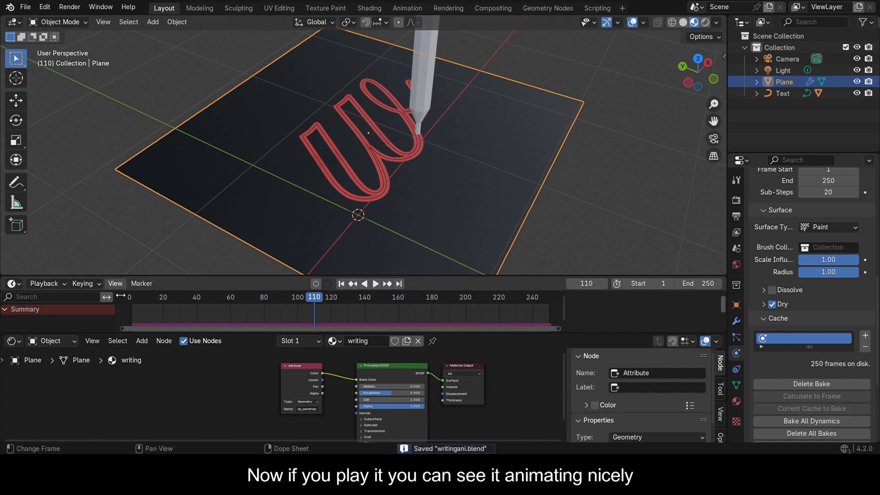
click(132, 297)
key(space)
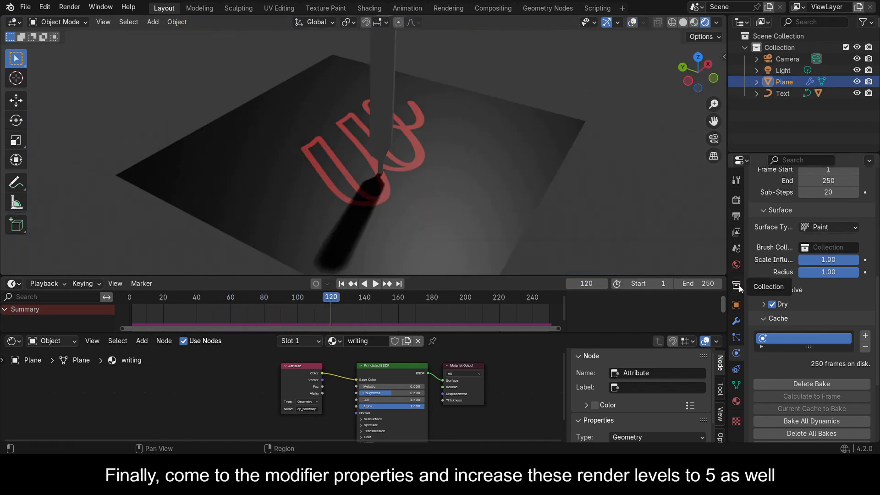
Set the render levels of the plane's Subdivision modifier to 5
click(736, 320)
click(855, 260)
click(855, 260)
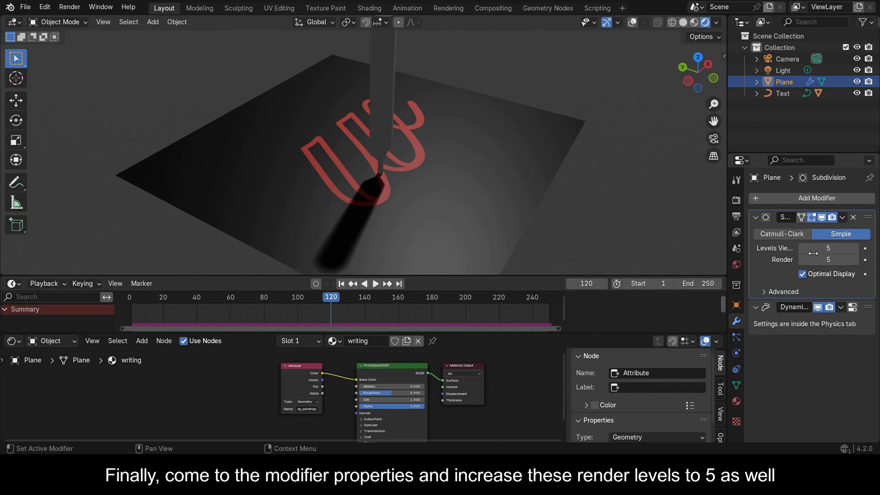